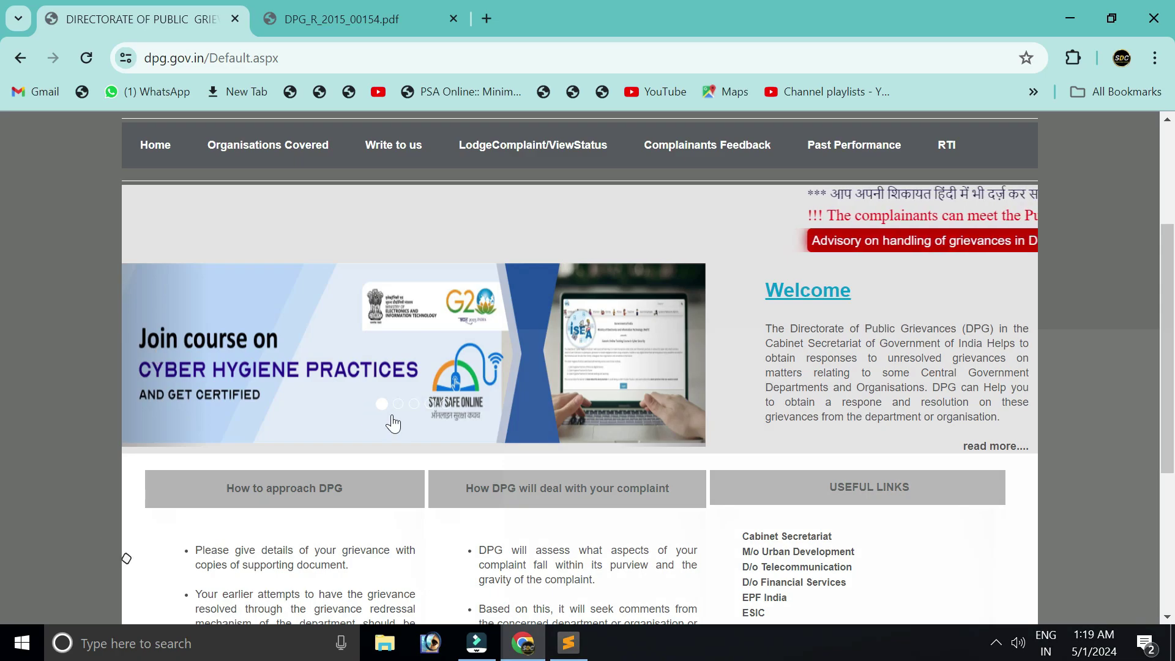
- Look over the home page's guidance sections and useful links, as well as the Past Performance page
left_click(780, 481)
scroll(803, 486, "down", 5)
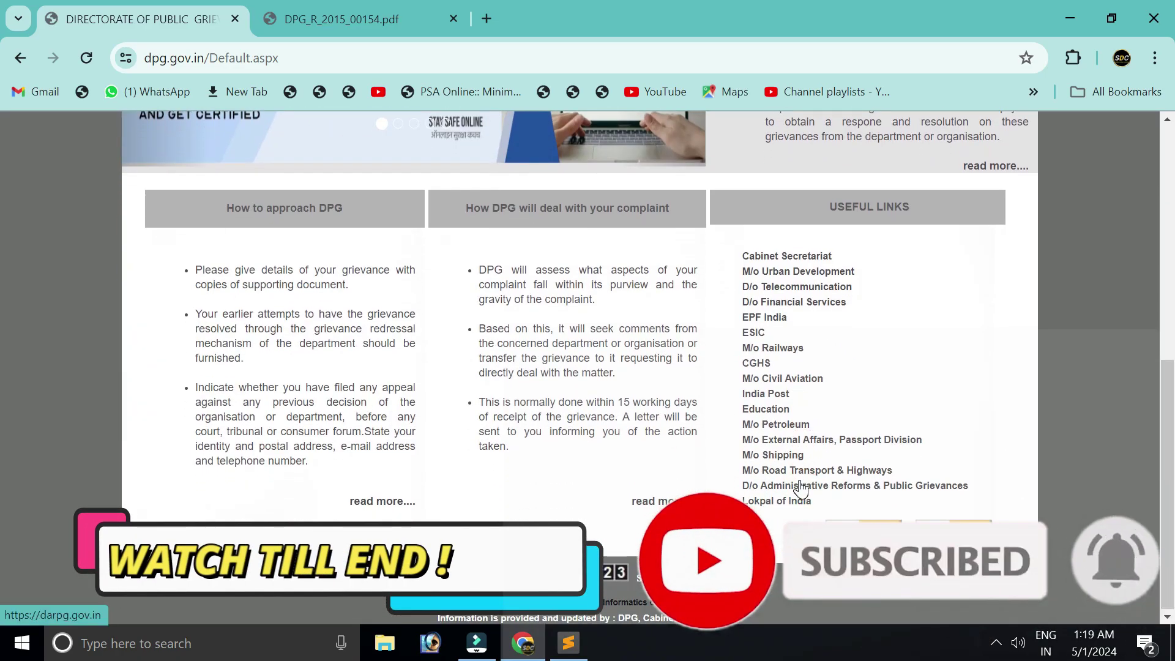
scroll(802, 490, "up", 8)
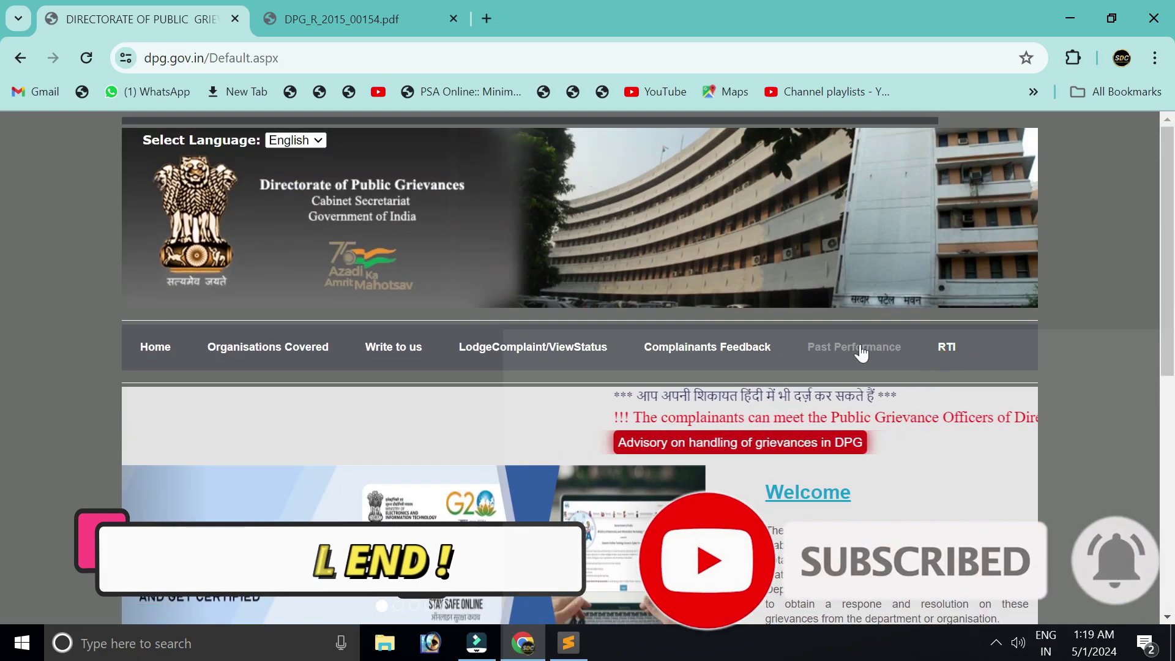
left_click(854, 350)
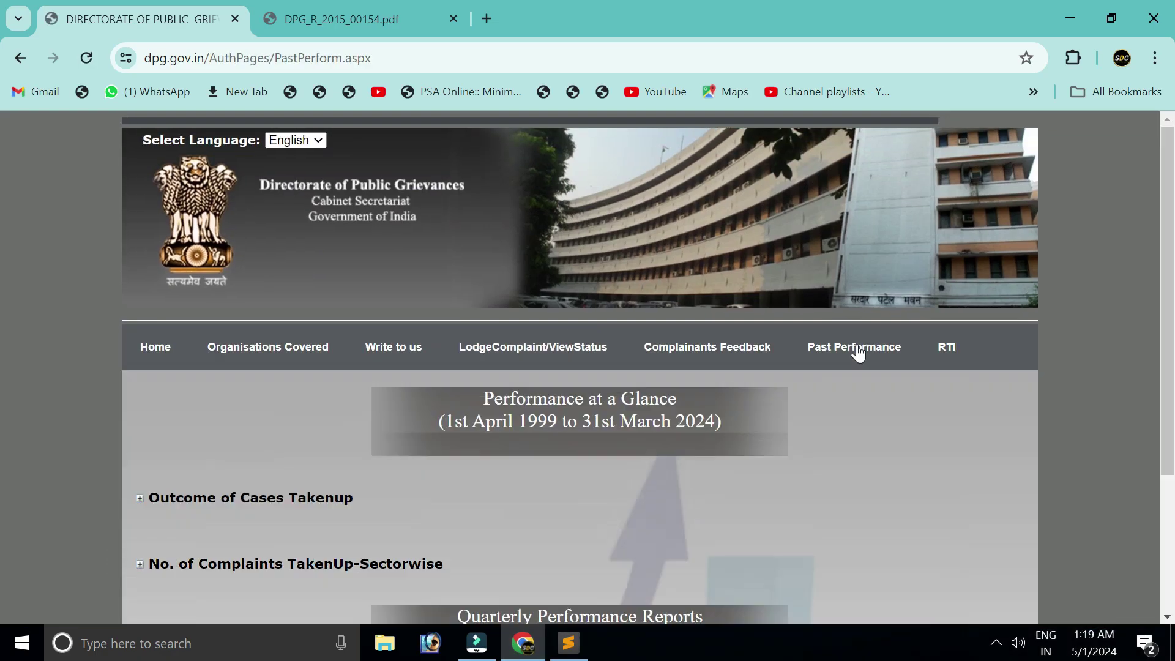
scroll(900, 403, "down", 3)
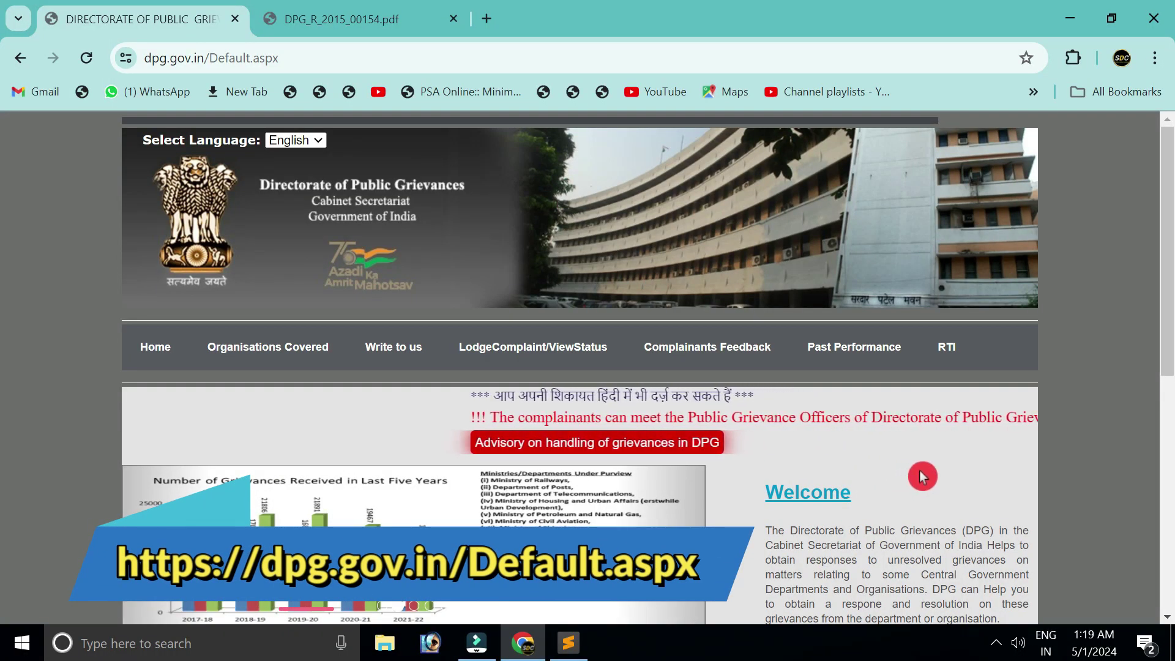
scroll(921, 475, "down", 6)
scroll(923, 476, "down", 2)
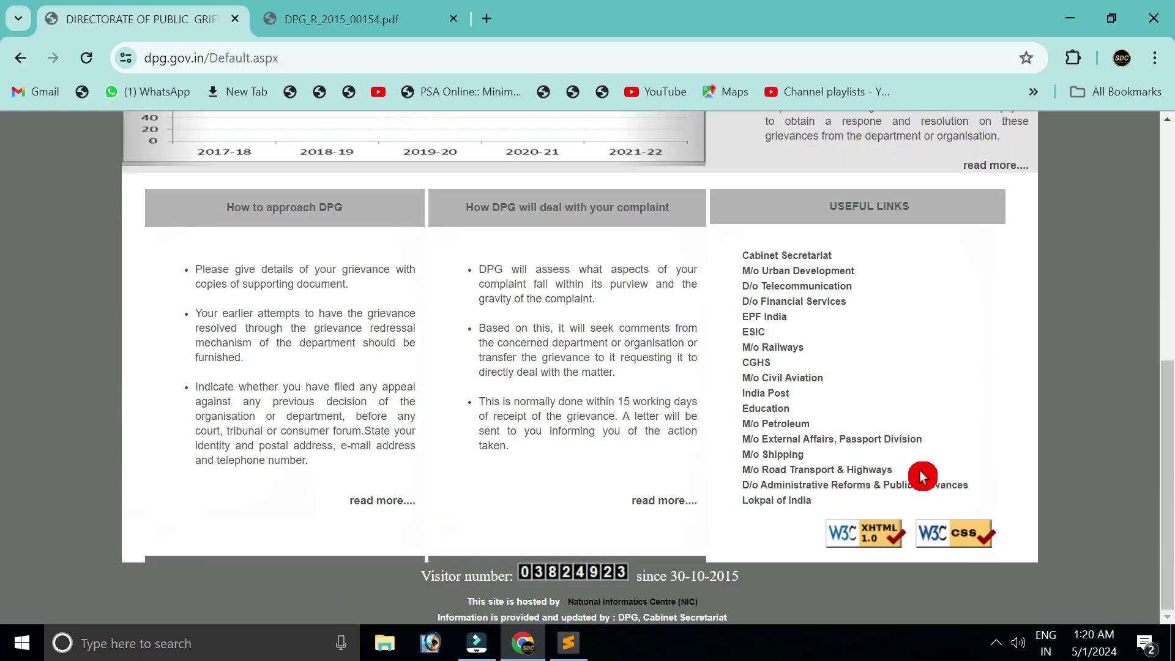
scroll(653, 446, "up", 7)
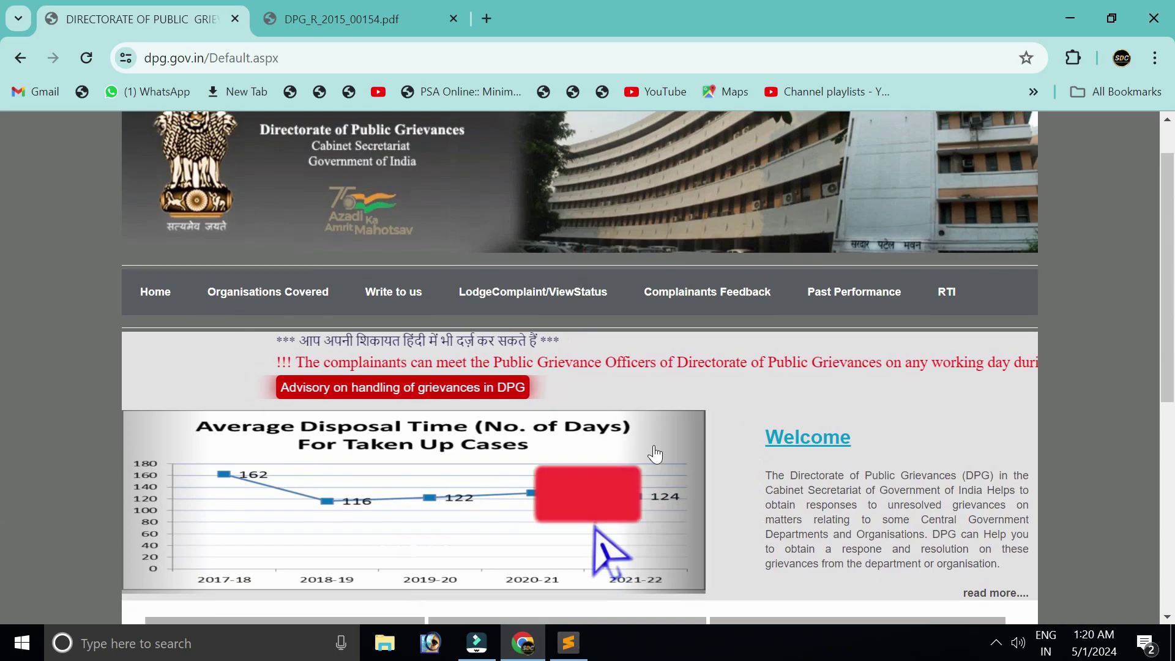
- Go to the Lodge Complaint/View Status page and open the registration form for new users
scroll(655, 453, "up", 1)
left_click(553, 344)
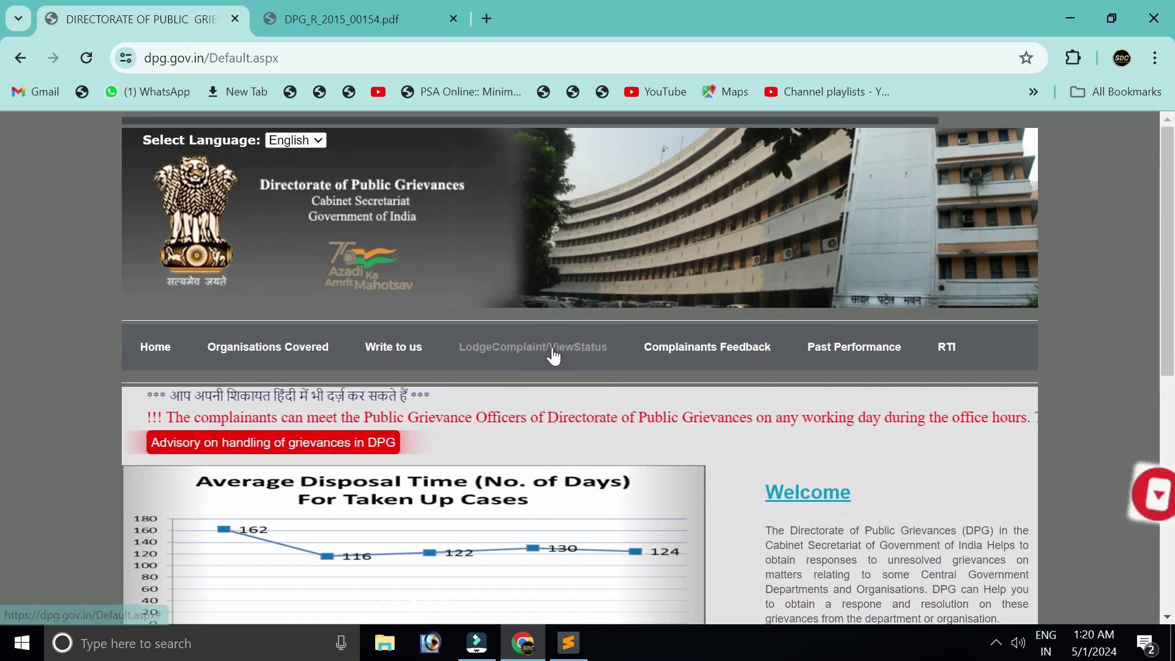
left_click(563, 486)
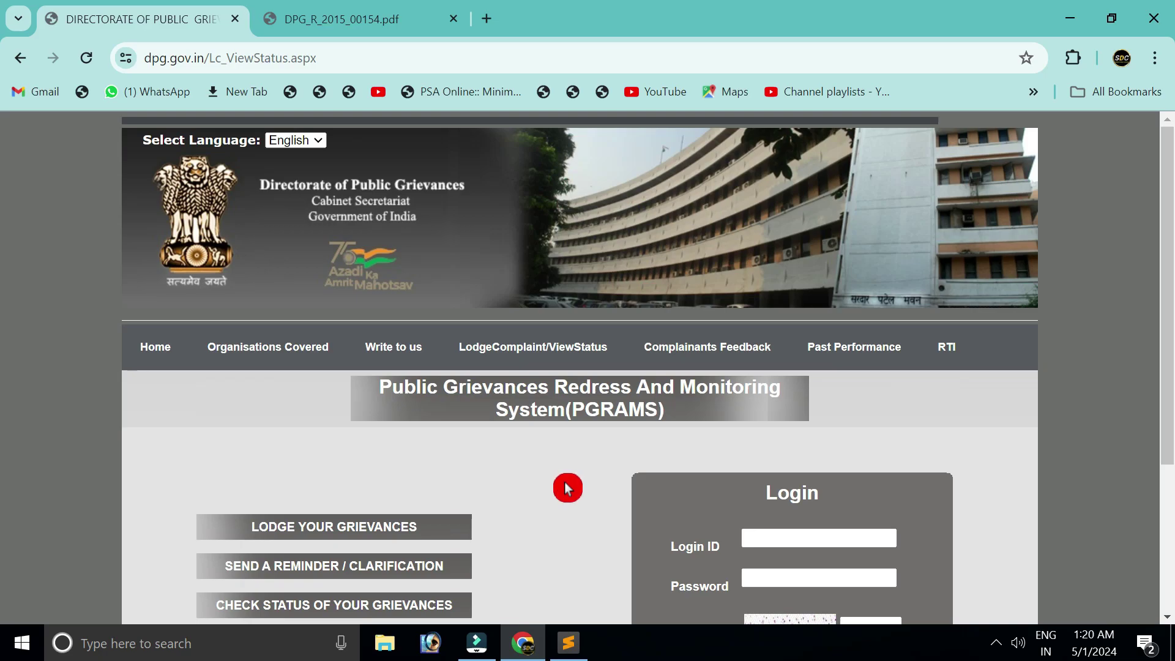
scroll(568, 488, "down", 3)
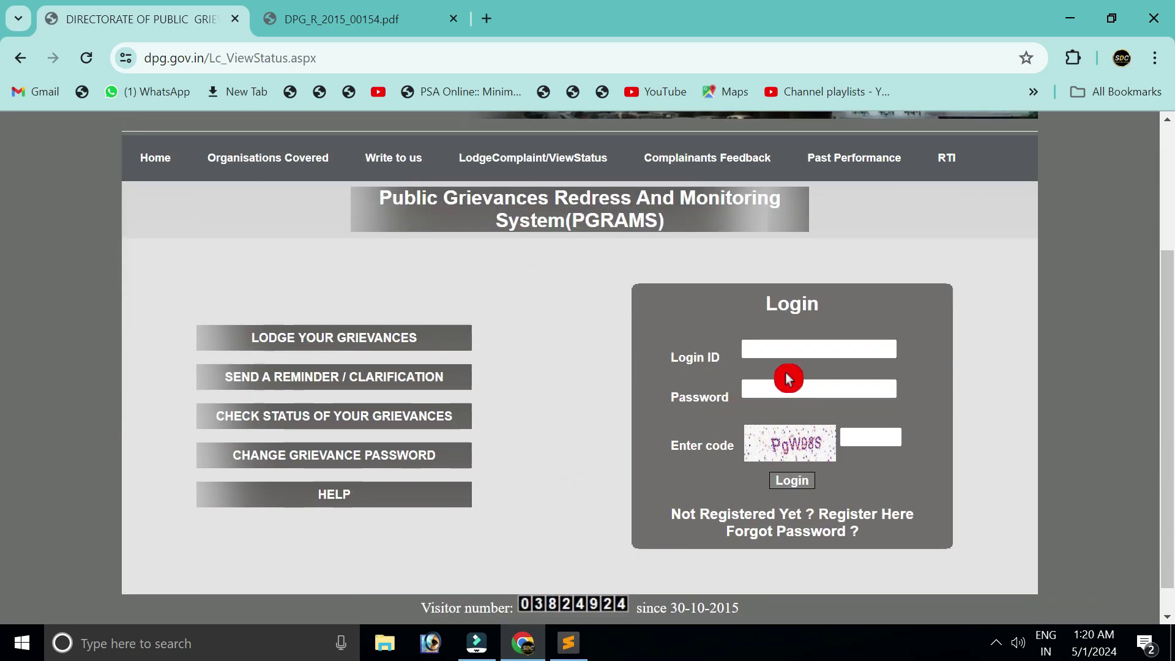
left_click(864, 517)
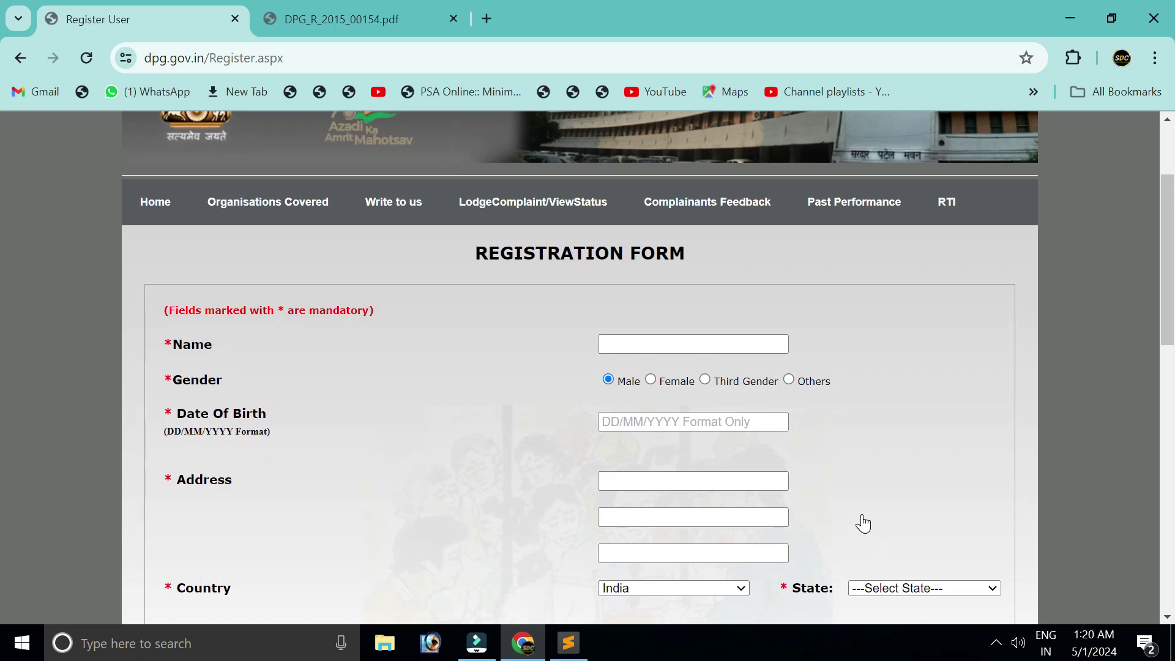
- Enter the applicant's name and date of birth with gender Male, and go through the address lines
left_click(692, 344)
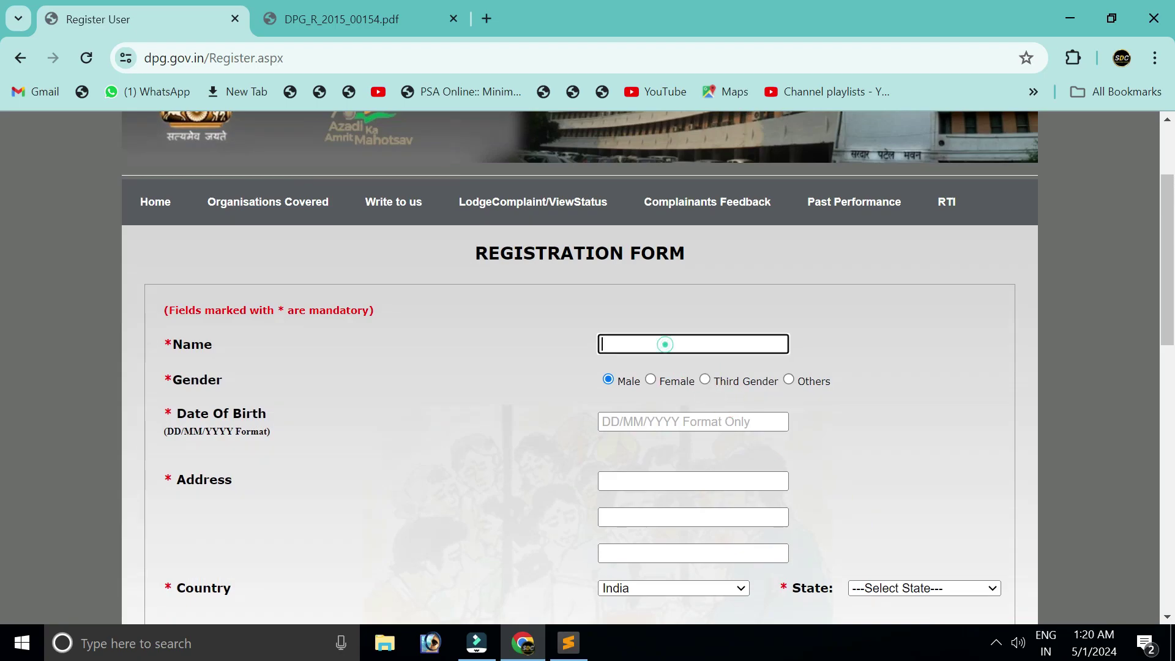
left_click(609, 381)
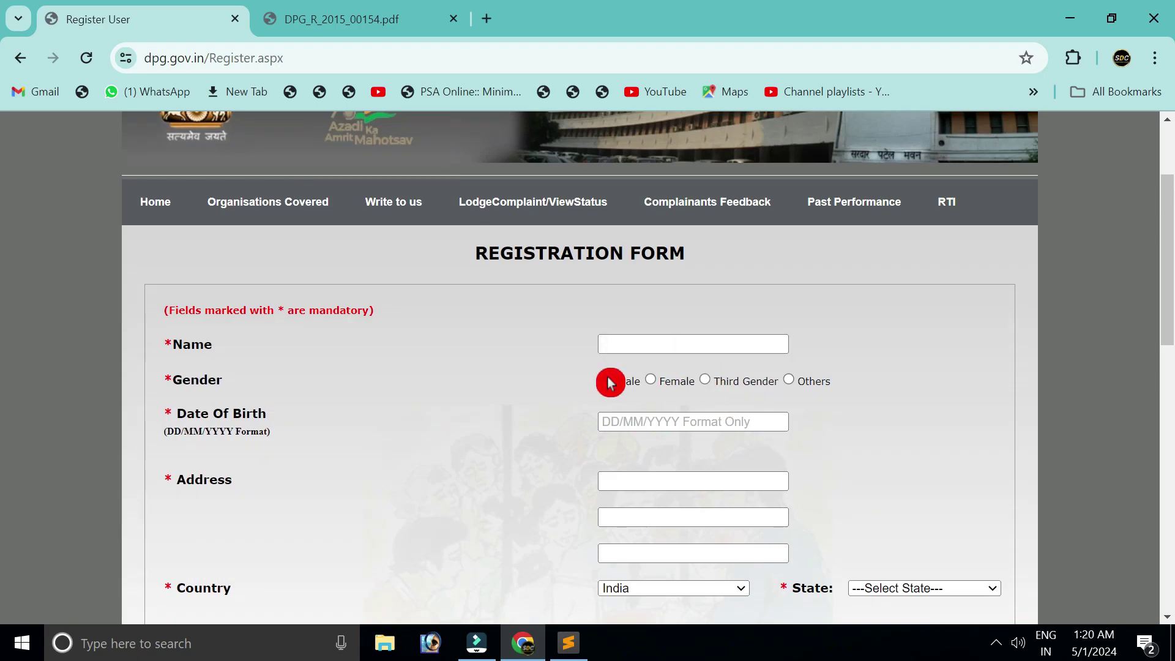
left_click(646, 421)
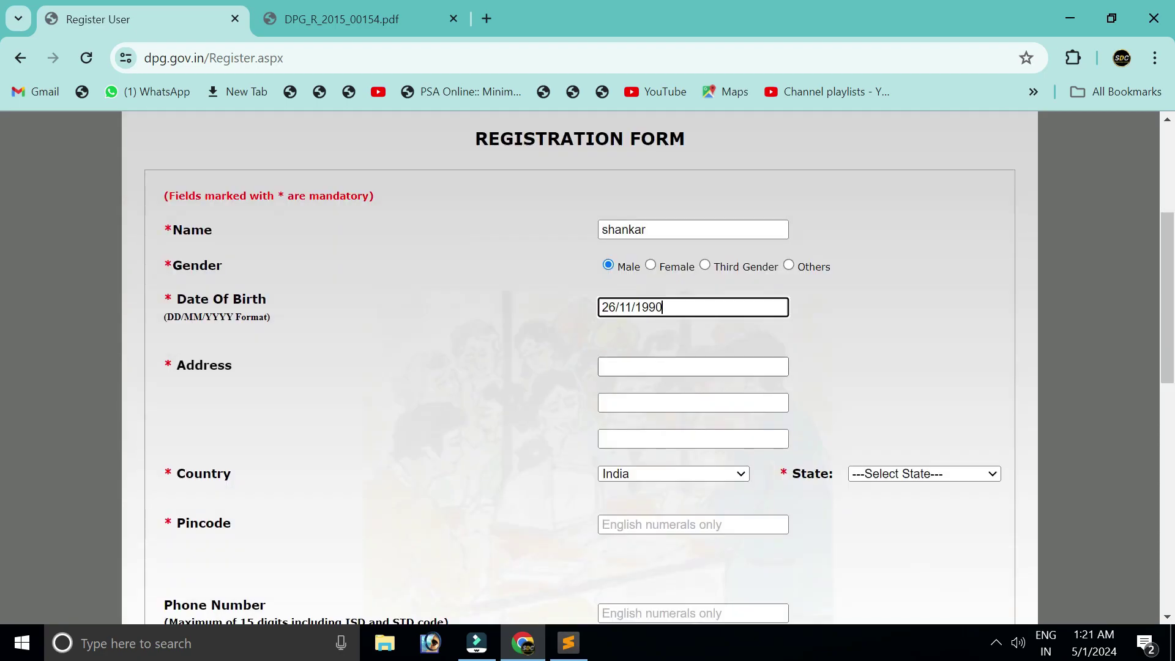
left_click(616, 365)
key("Tab")
left_click(614, 438)
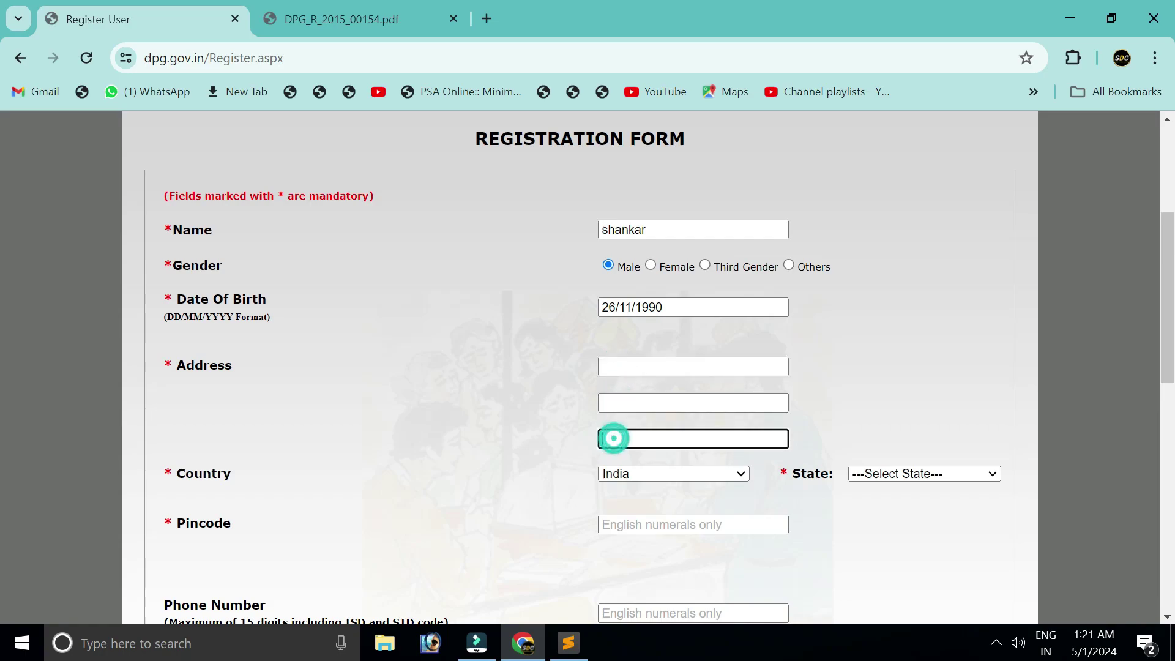
- Set the state to Jharkhand and fill in the applicant's pincode
left_click(875, 475)
scroll(891, 269, "down", 1)
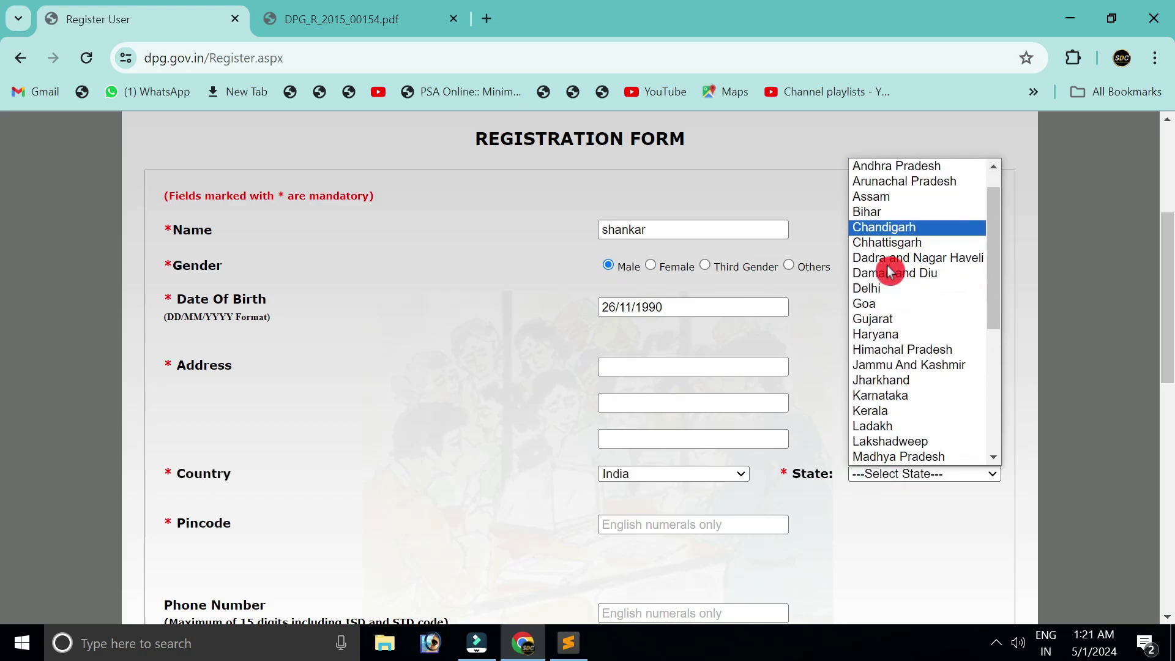
left_click(892, 381)
scroll(892, 388, "down", 3)
left_click(675, 366)
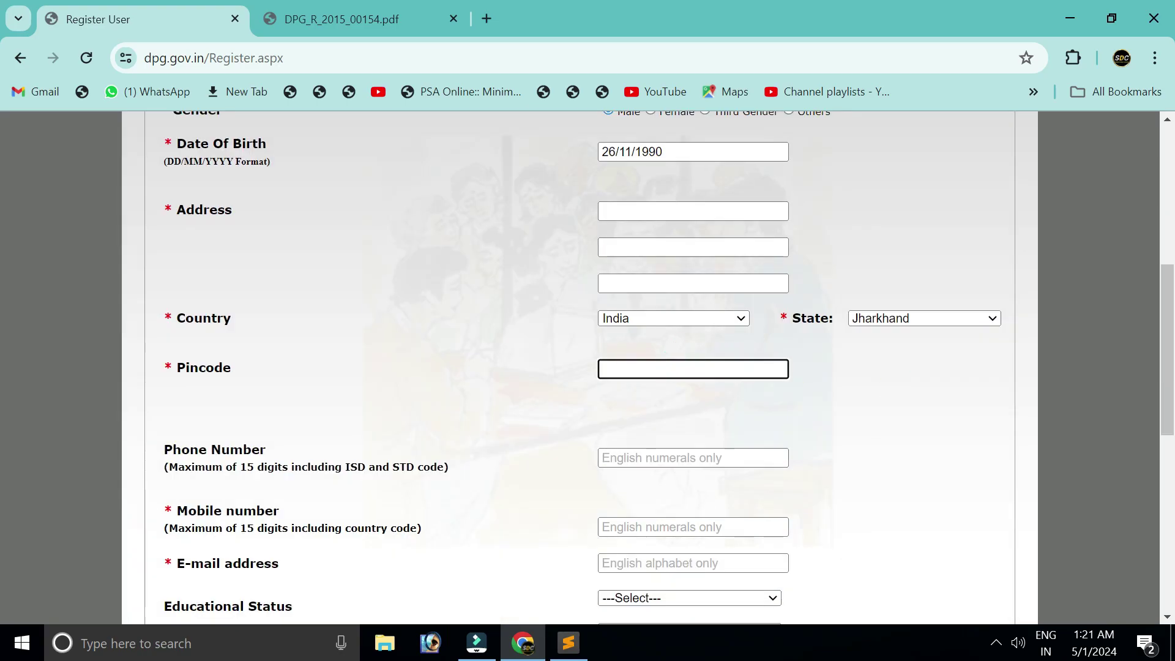
- Go through the phone number, mobile number and e-mail address fields of the registration form
left_click(695, 403)
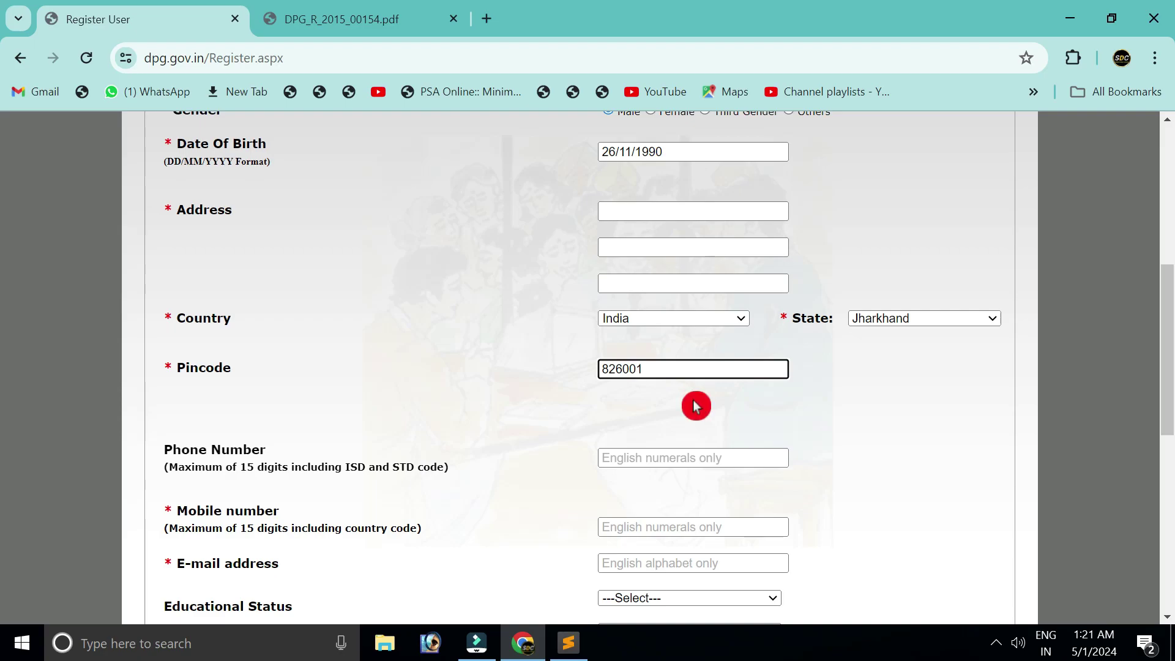
scroll(696, 403, "down", 2)
scroll(312, 328, "down", 2)
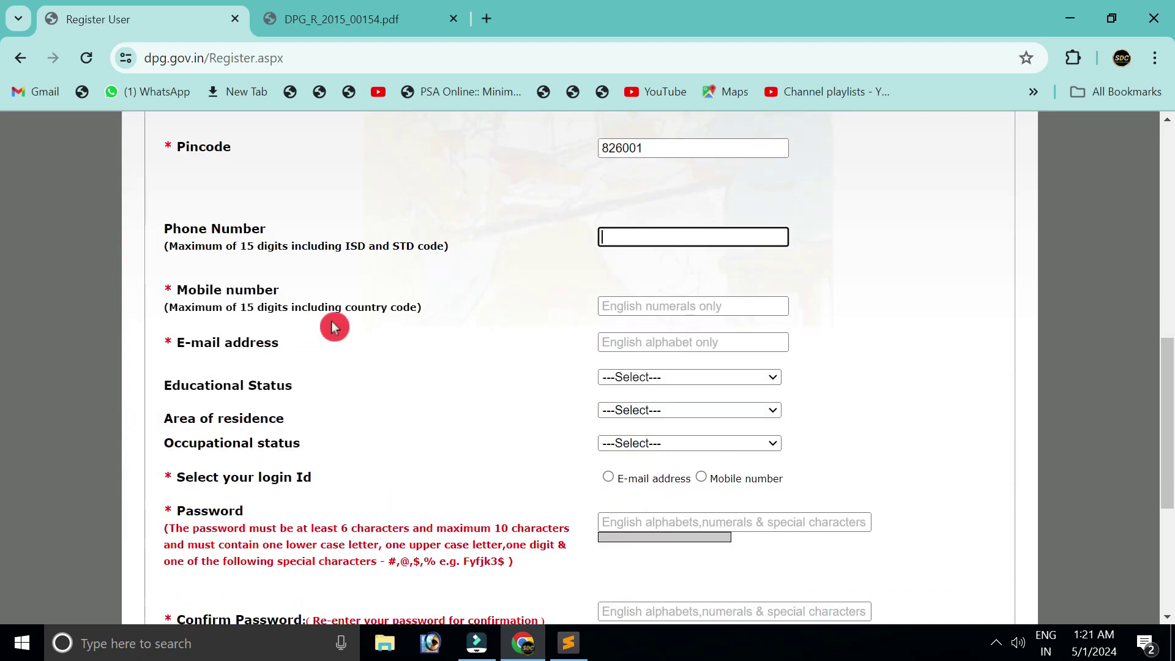
left_click(625, 305)
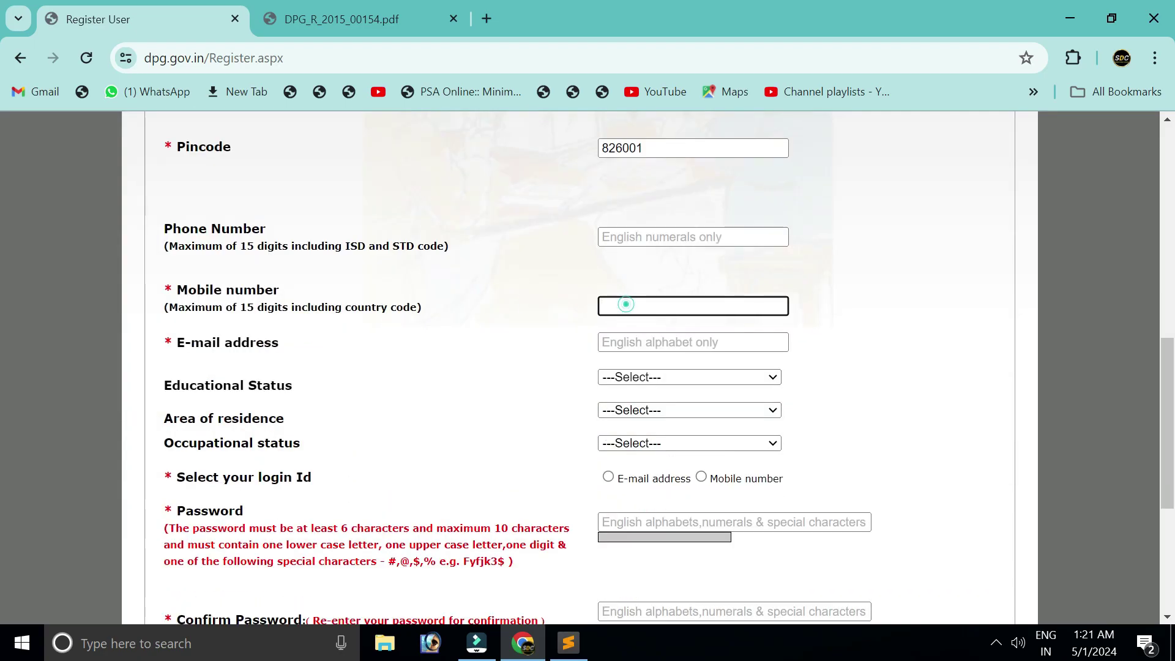
left_click(628, 340)
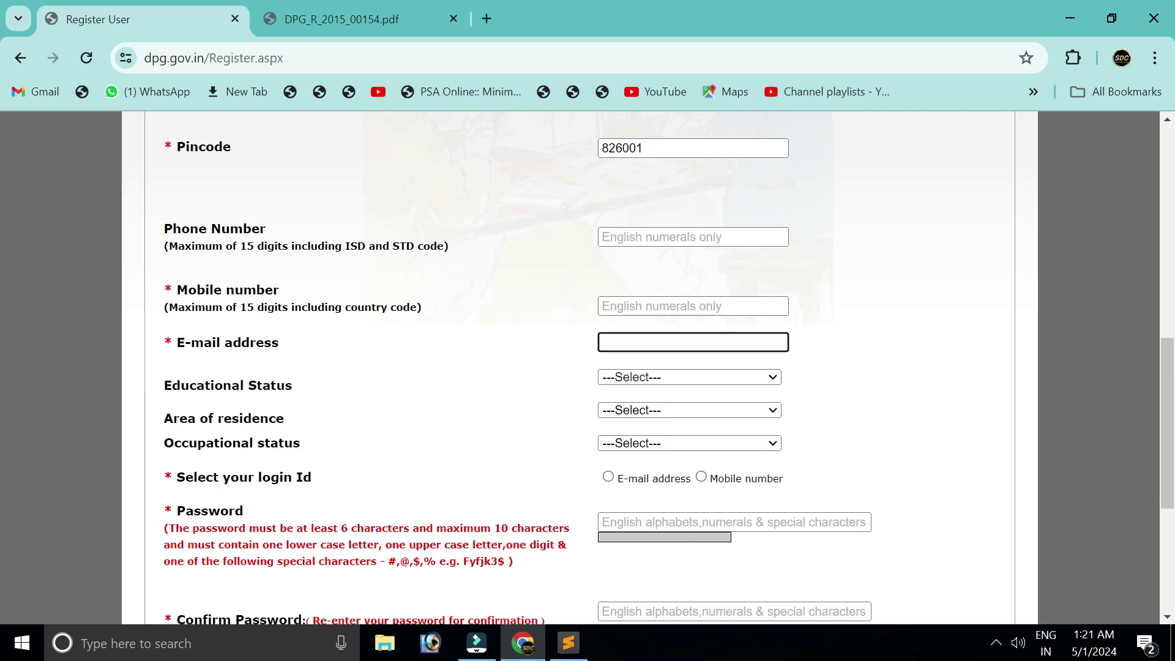
- Set the educational status to Graduate, the area of residence to Rural and the occupational status to Self Employed
left_click(650, 377)
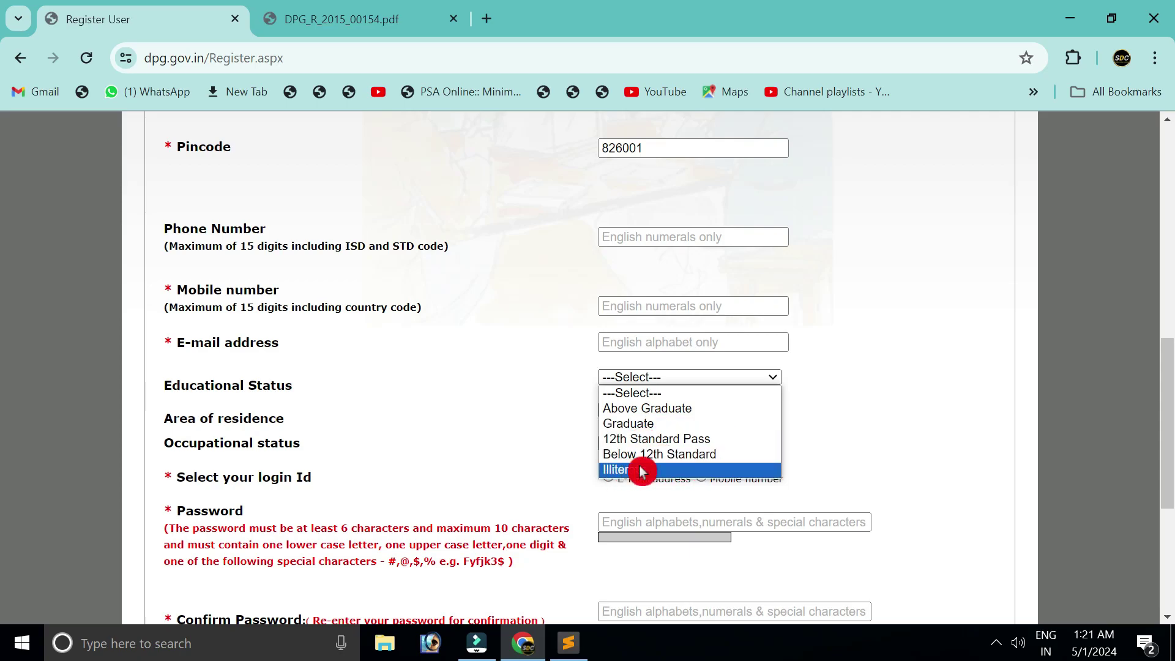
left_click(634, 424)
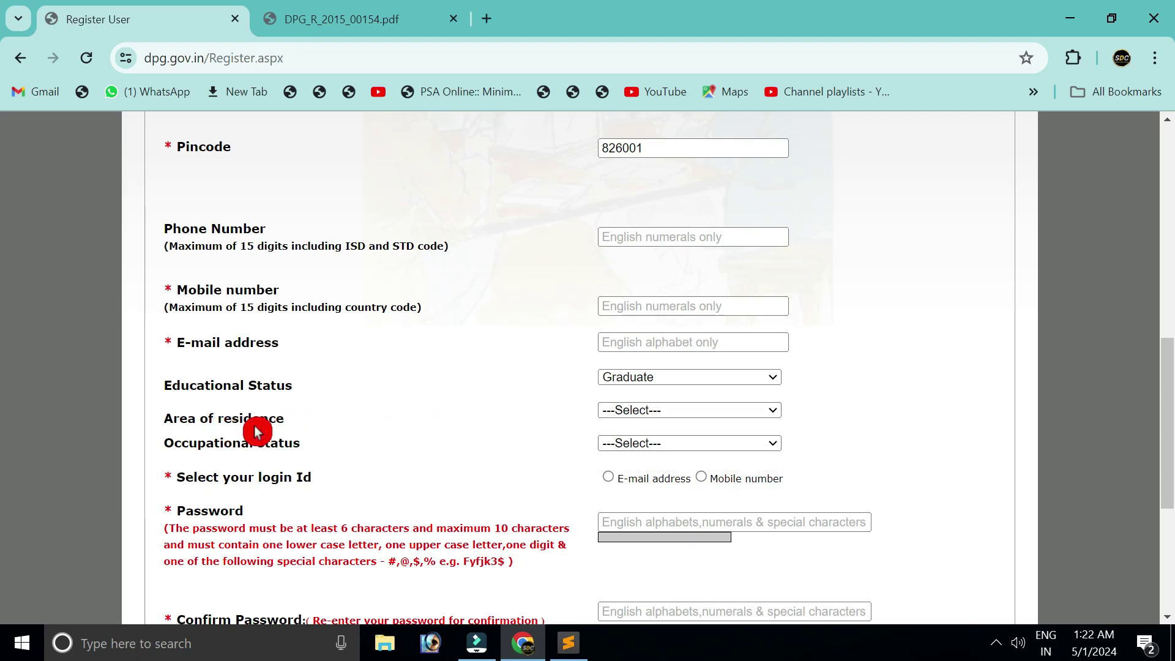
left_click(642, 411)
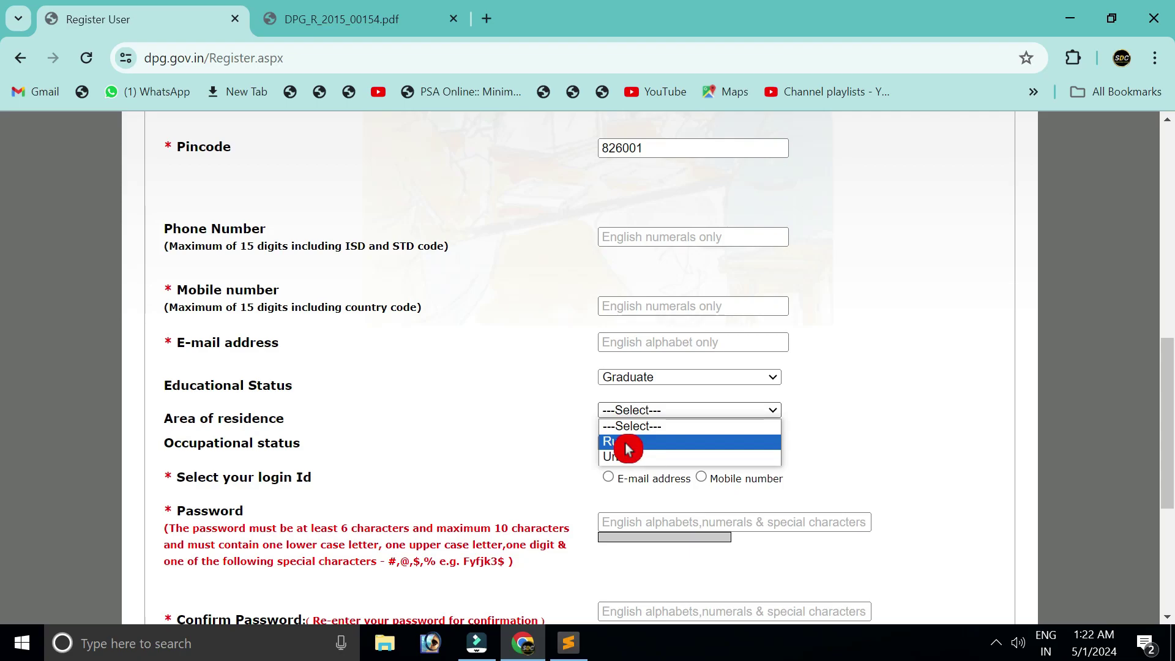
left_click(626, 444)
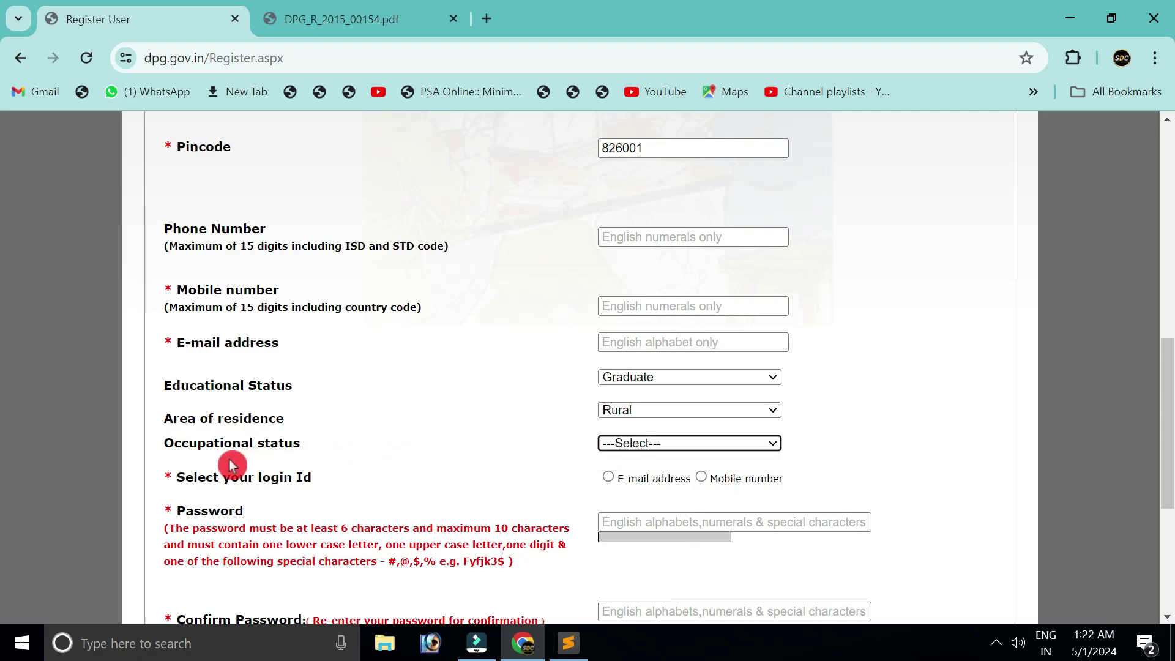
left_click(680, 445)
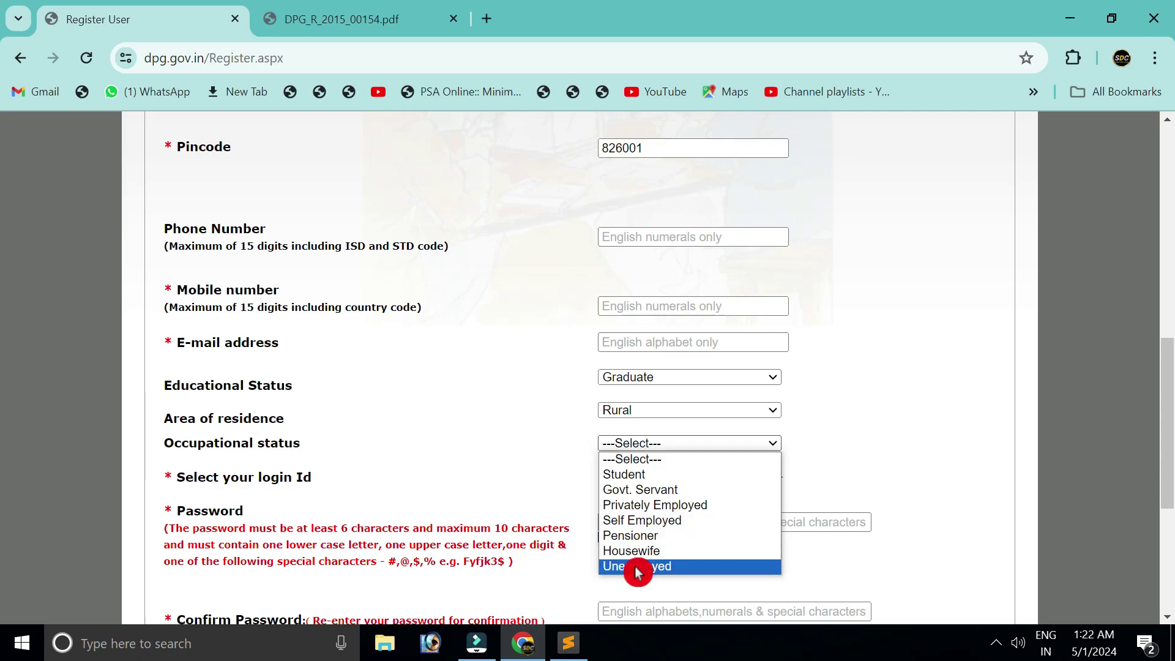
left_click(633, 521)
- Choose the e-mail address as login ID, fill in the password, its confirmation and the image characters, and submit the registration
scroll(840, 459, "down", 1)
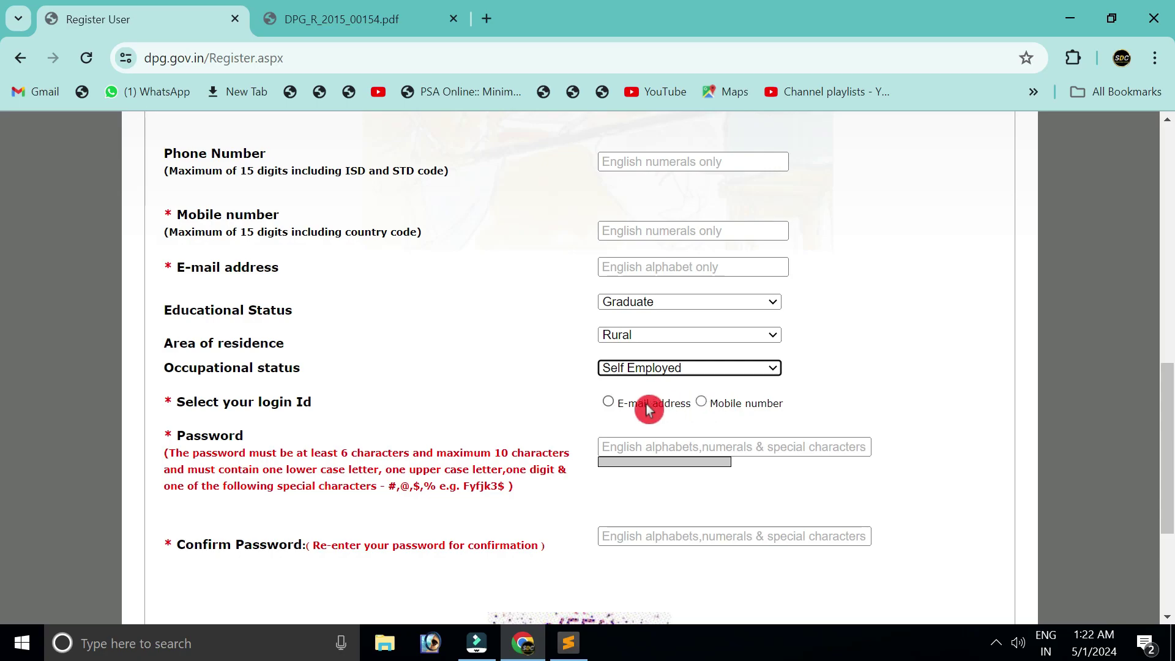
left_click(607, 404)
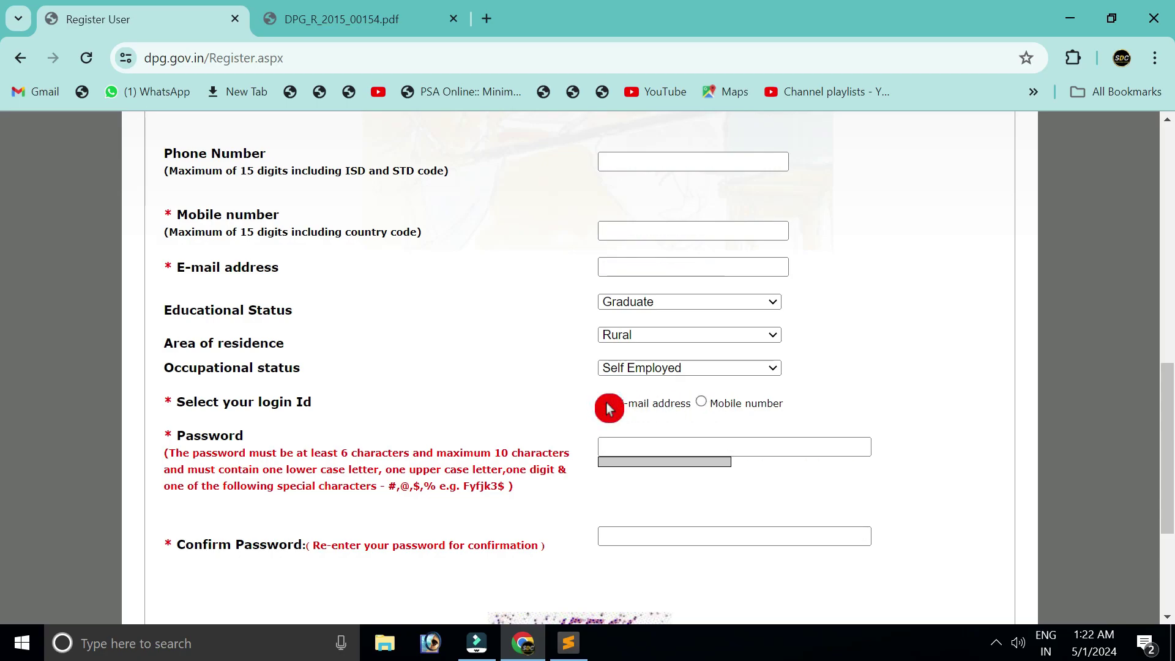
left_click(619, 447)
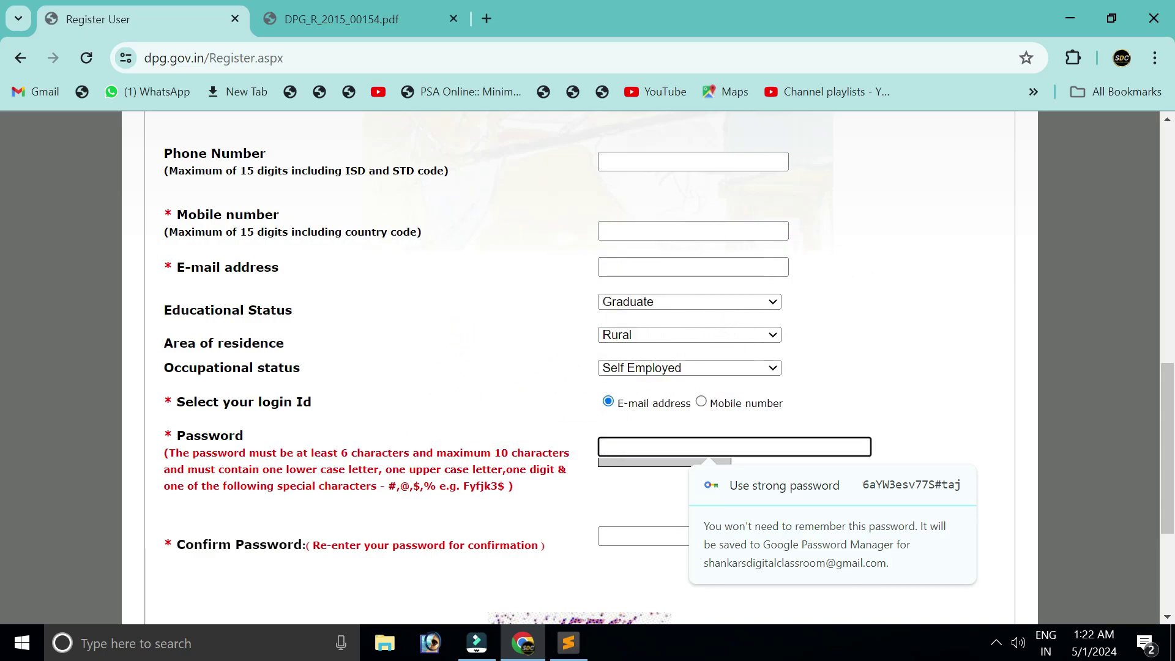
scroll(612, 475, "down", 2)
left_click(631, 375)
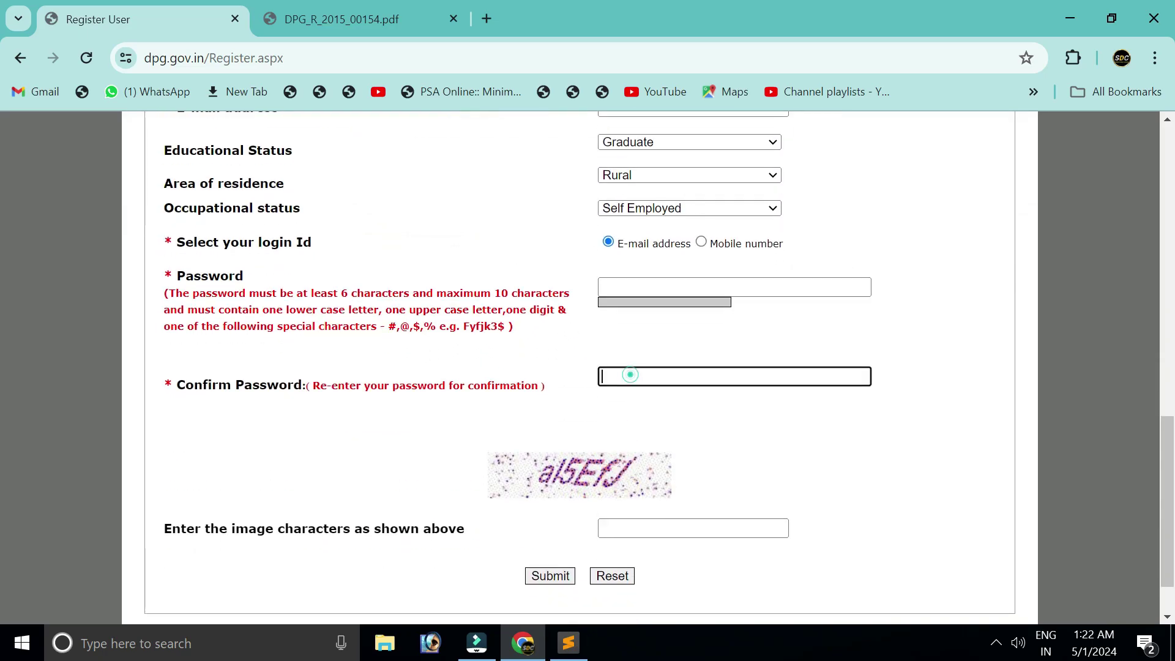
left_click(617, 527)
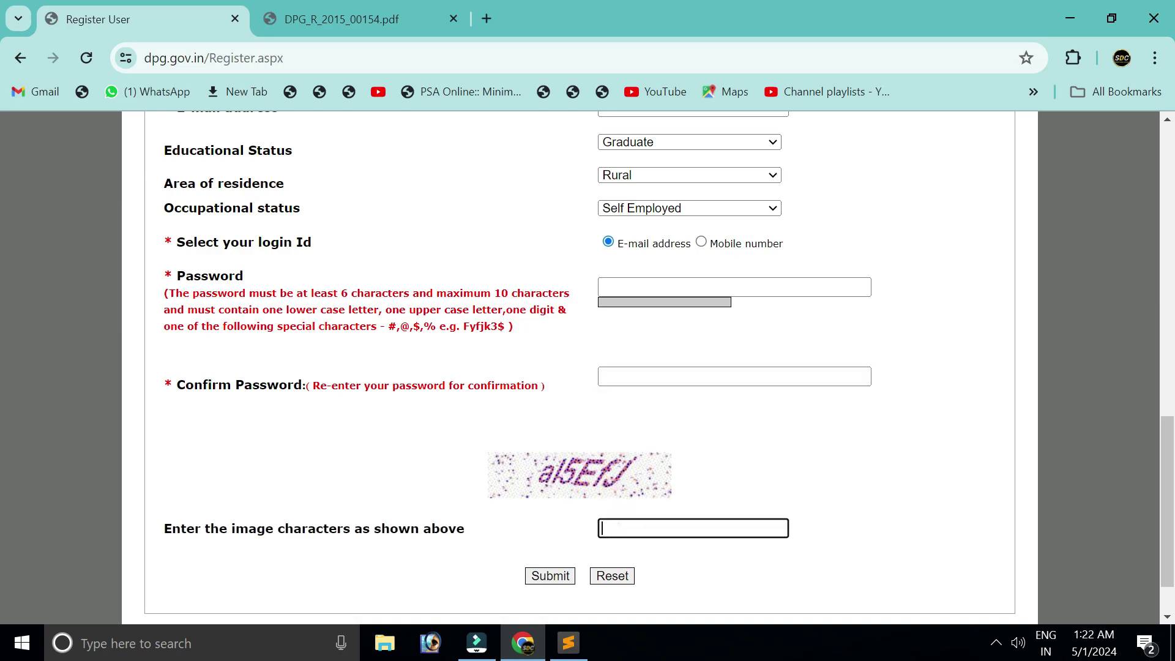
left_click(549, 578)
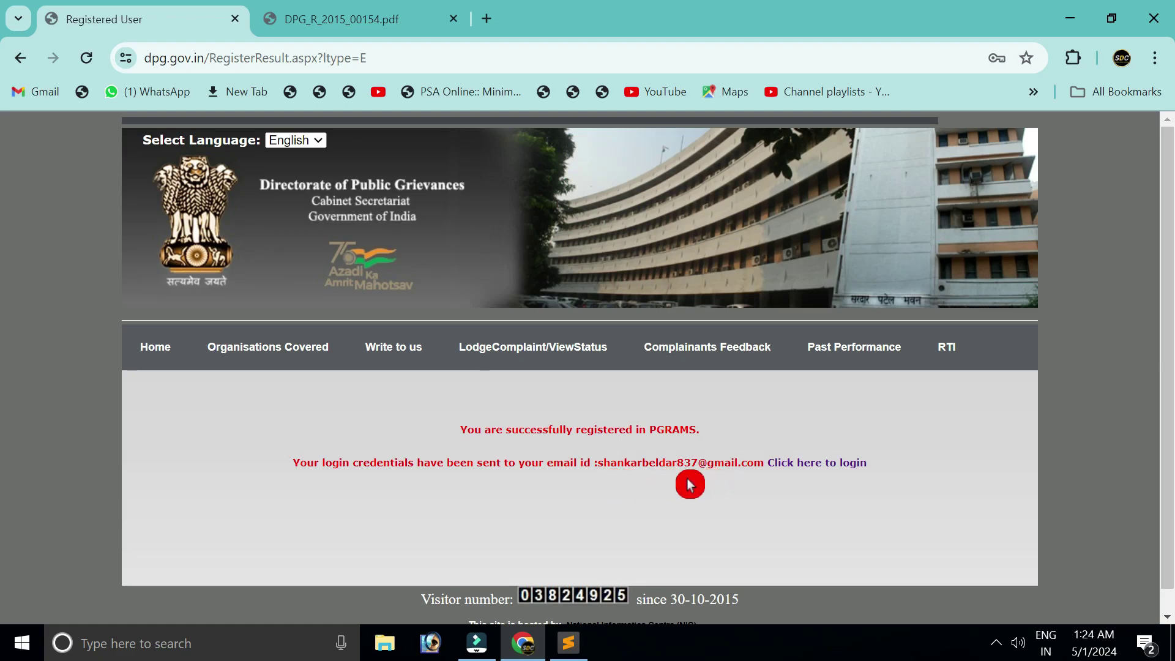
- Proceed to the login page and sign in with the registered login ID, password and image code
left_click(814, 464)
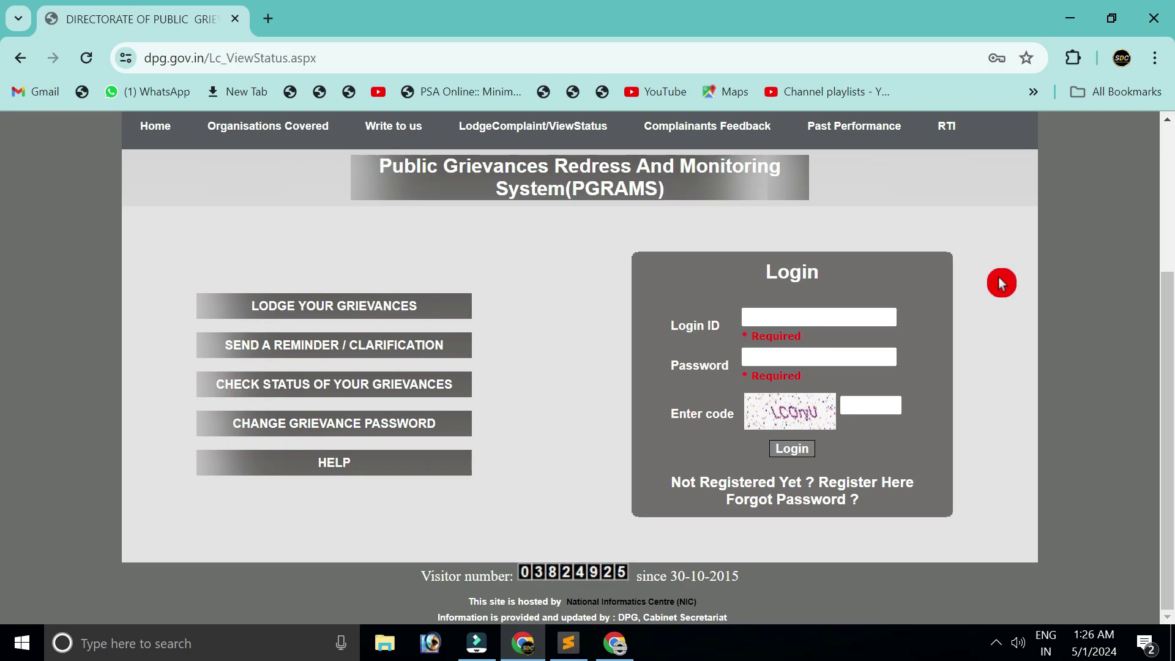
left_click(819, 317)
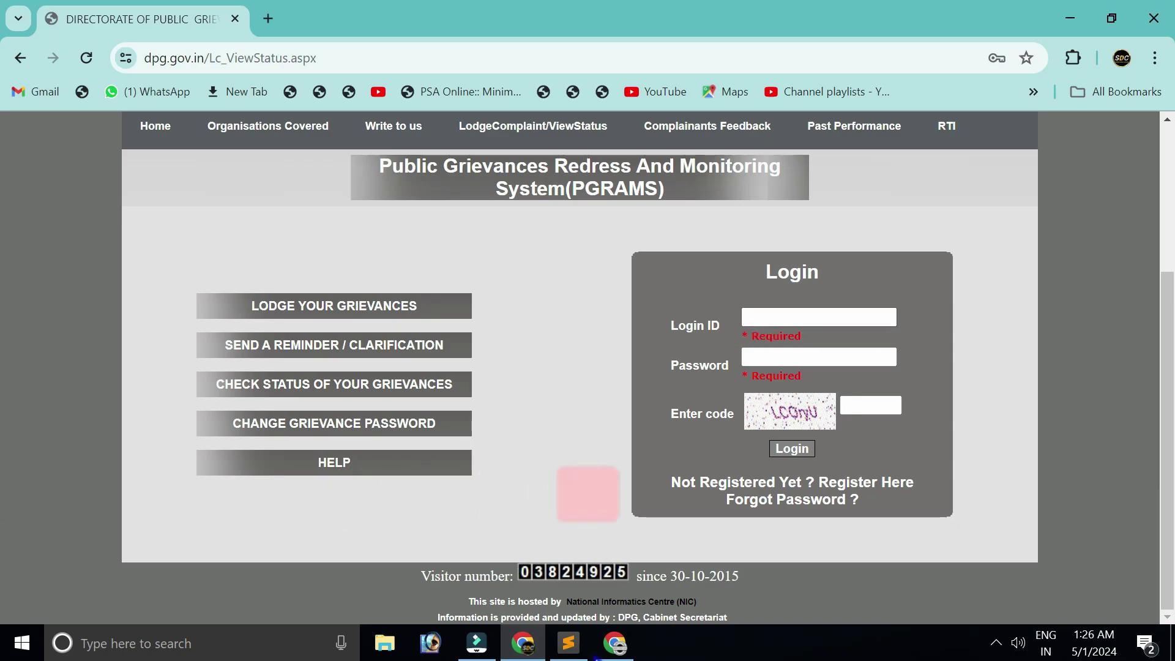
left_click(780, 423)
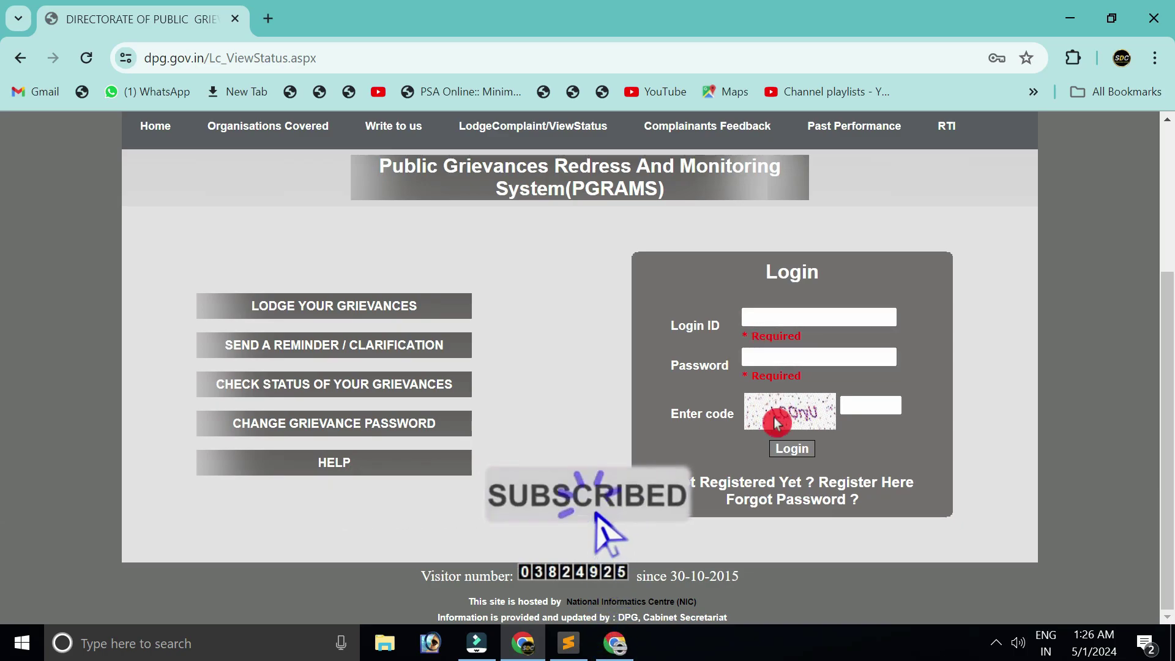
left_click(895, 407)
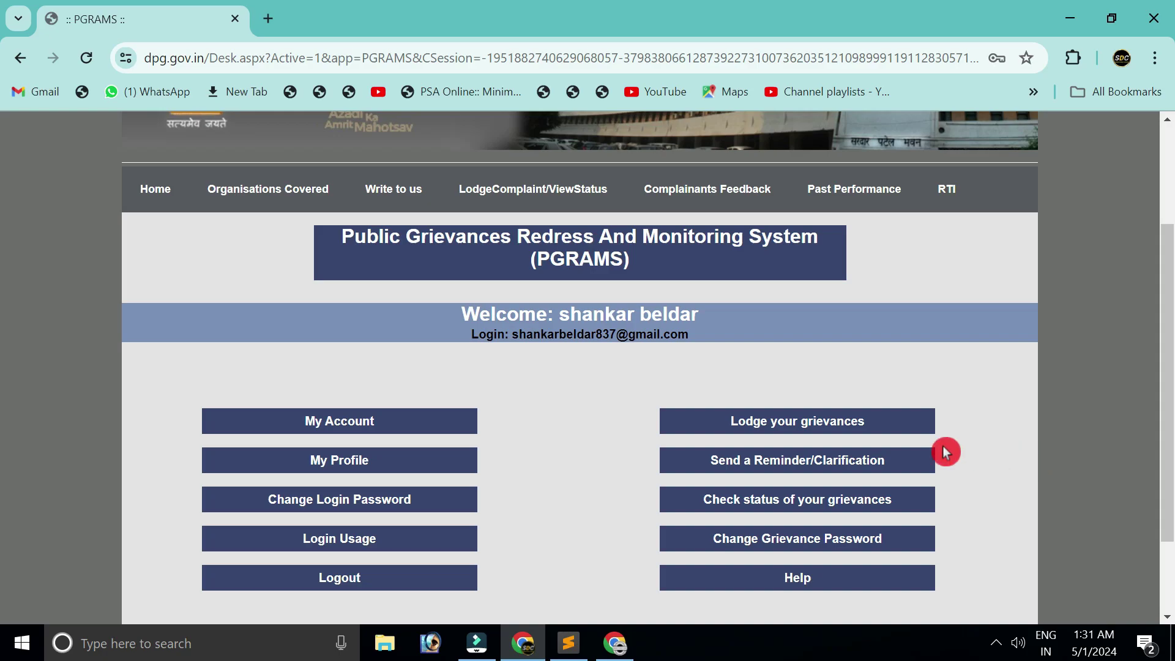
- Start lodging a new grievance and set the sector it relates to as Posts
left_click(795, 431)
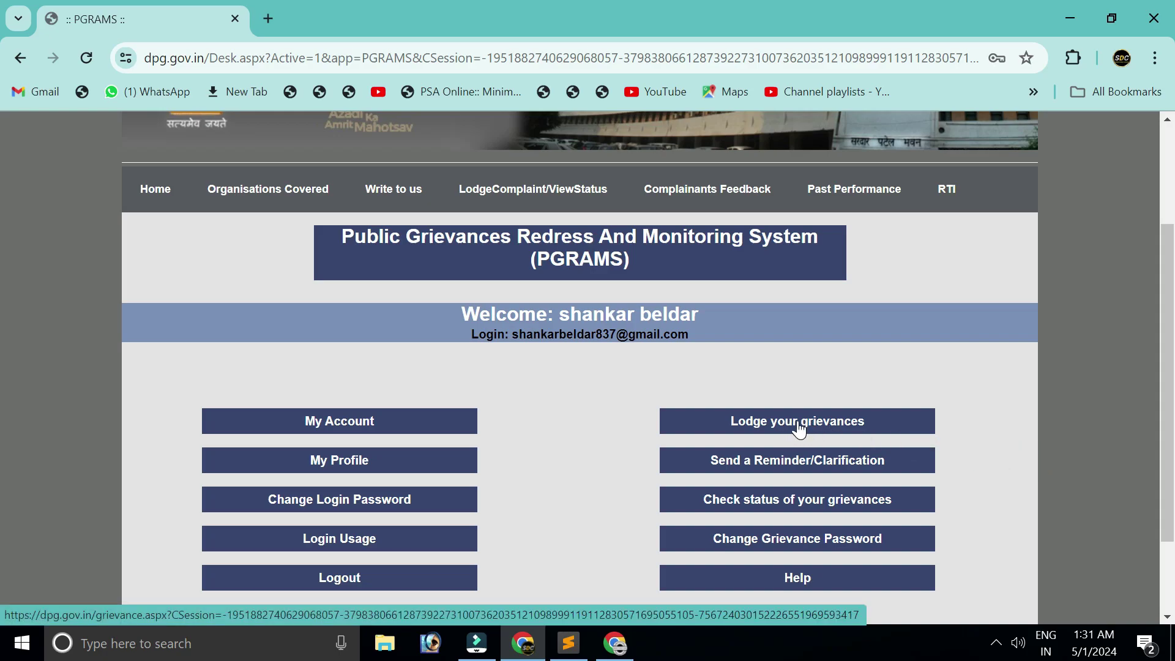
left_click(189, 523)
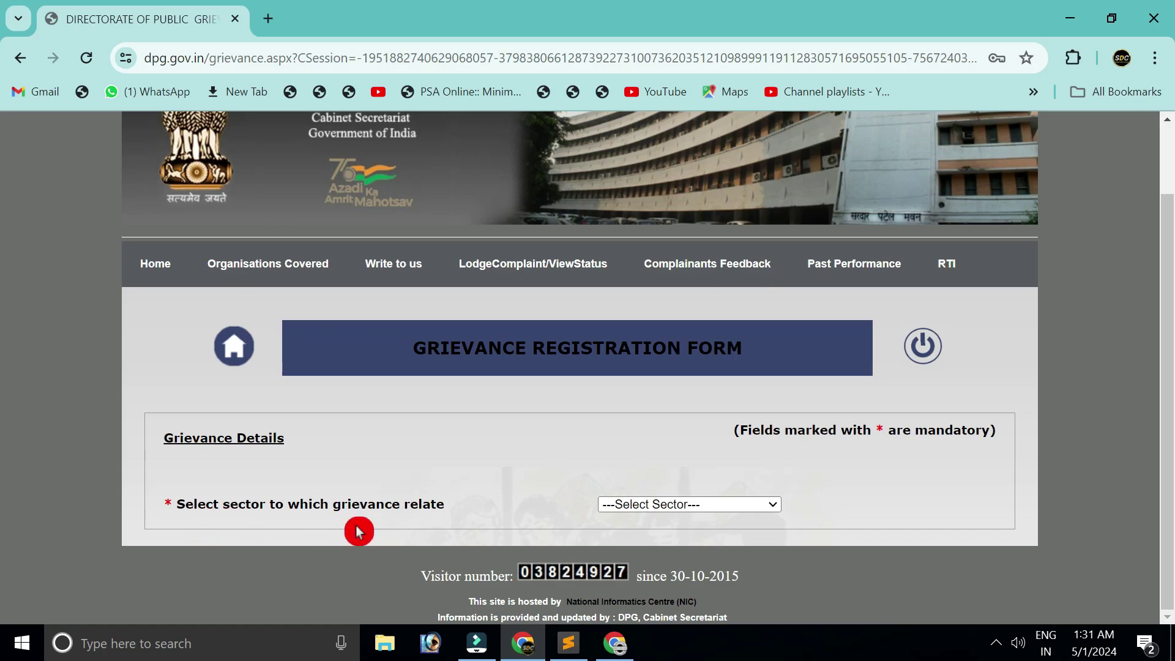
left_click(639, 505)
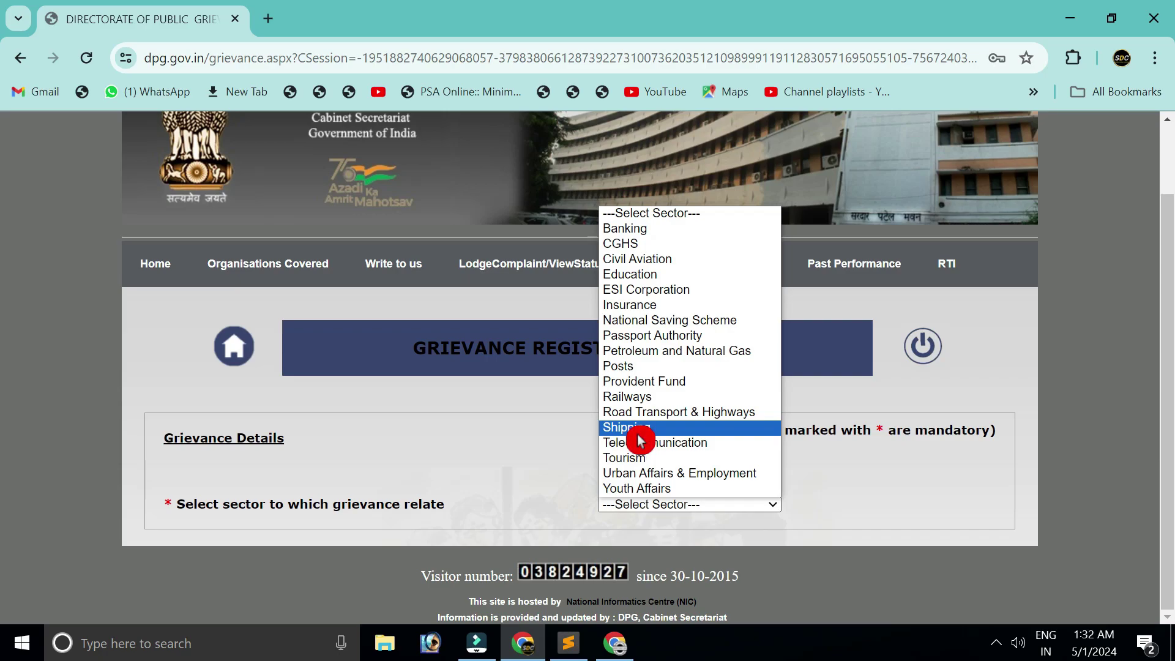
left_click(619, 366)
scroll(543, 472, "down", 3)
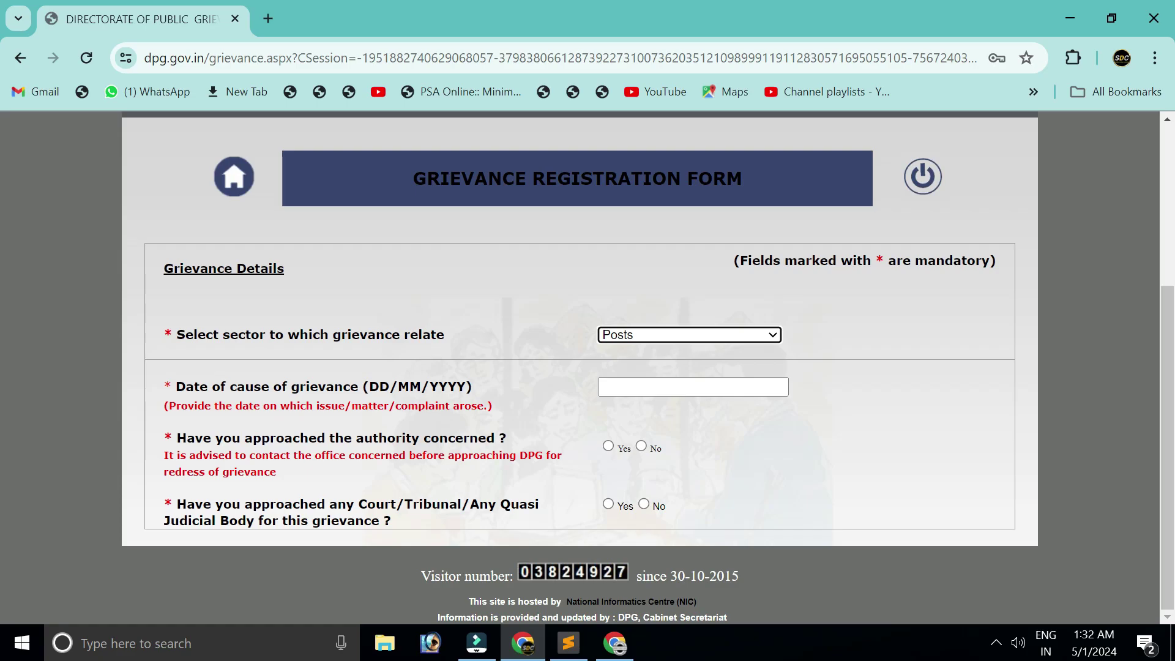
- Set the date of cause of grievance to 10/04/2024 and answer Yes to having approached the authority concerned
left_click(632, 392)
left_click(680, 433)
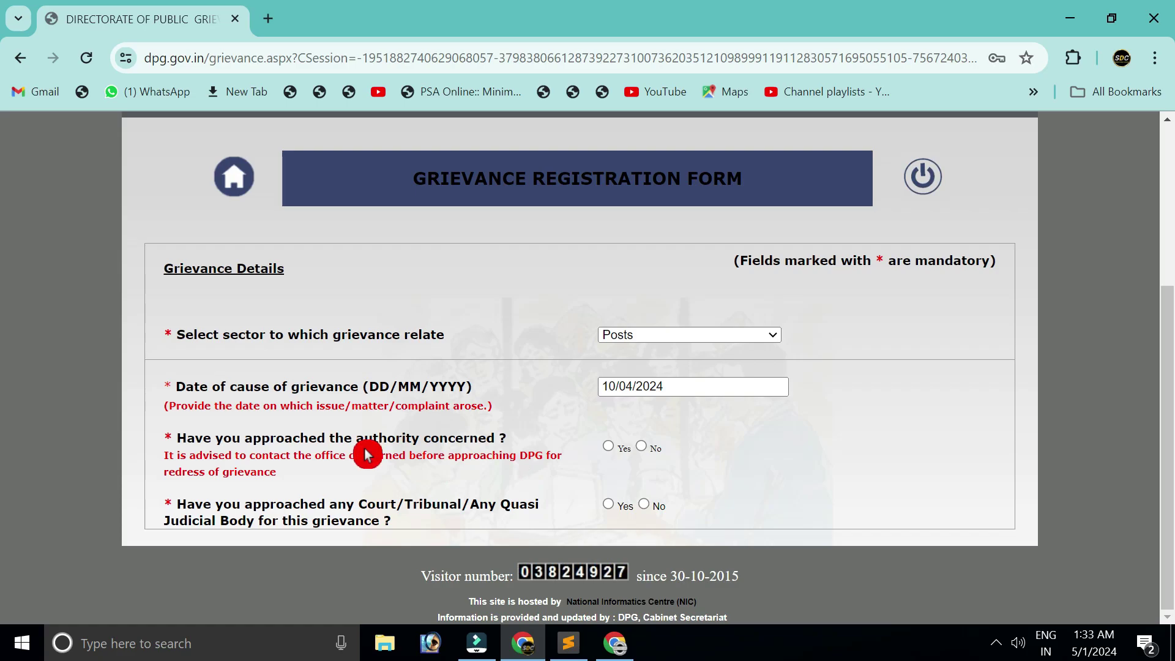
left_click(611, 448)
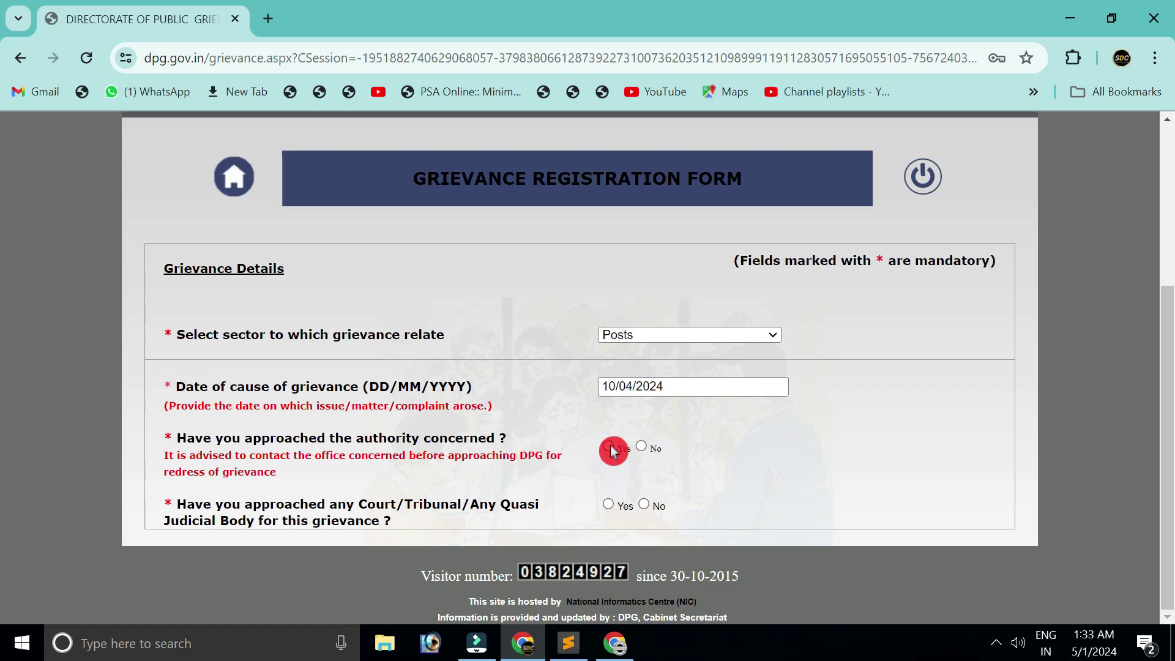
left_click(641, 450)
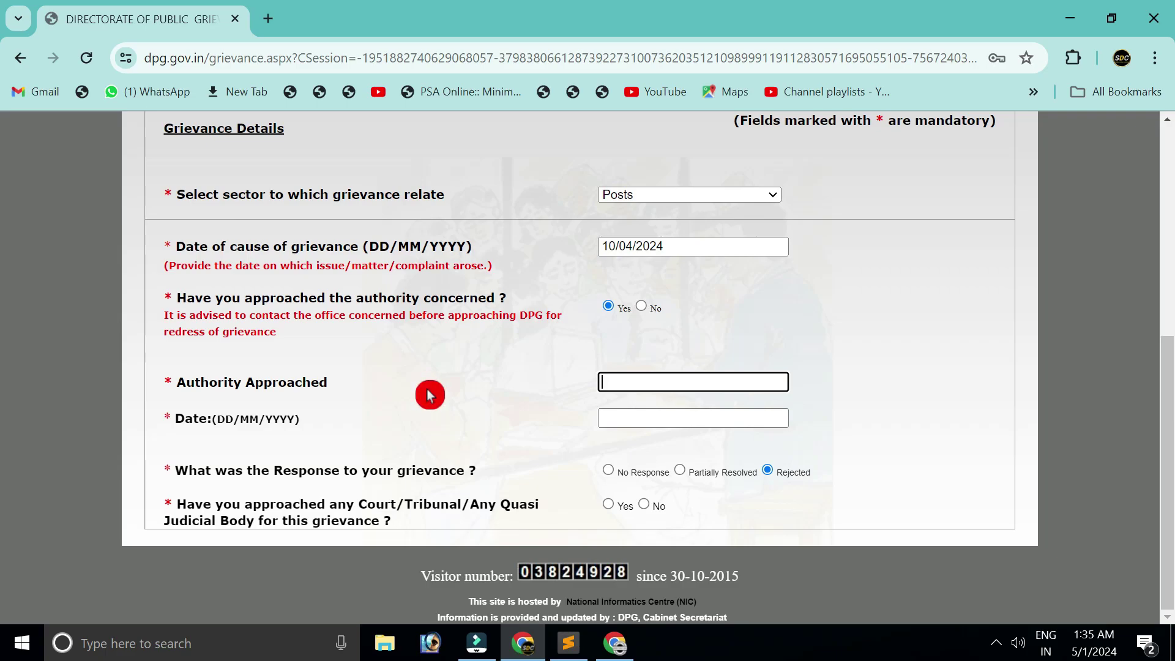
- Enter "main branch post office" as the authority approached, with date 15/04/2024 and the response No Response
type("main branch post office")
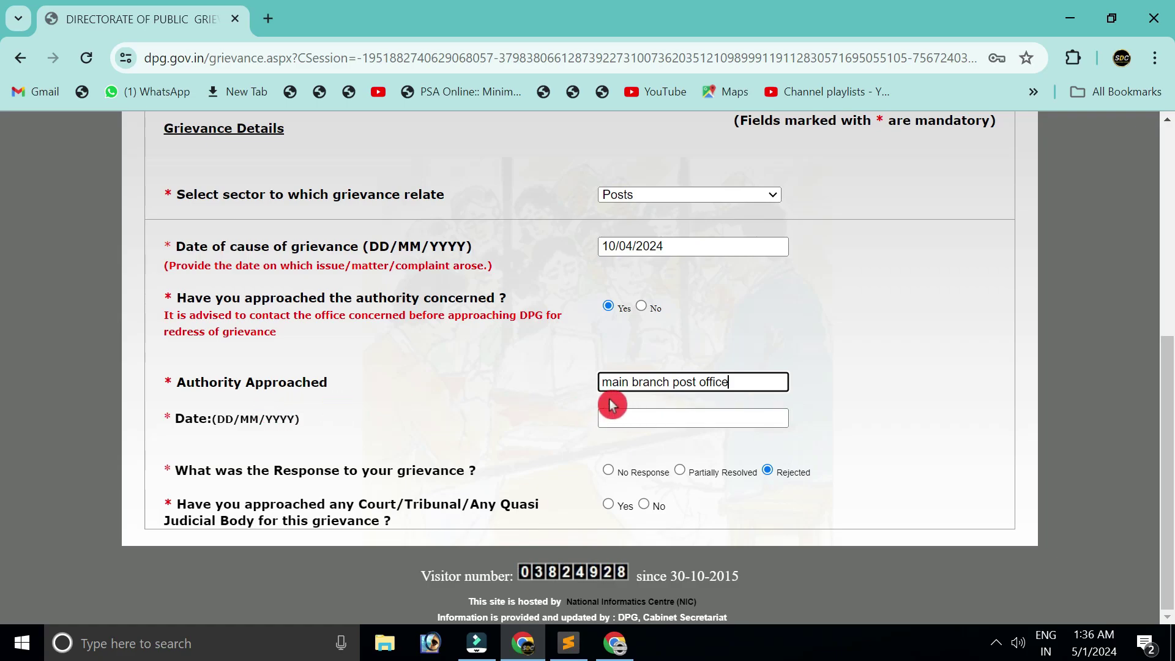
left_click(694, 413)
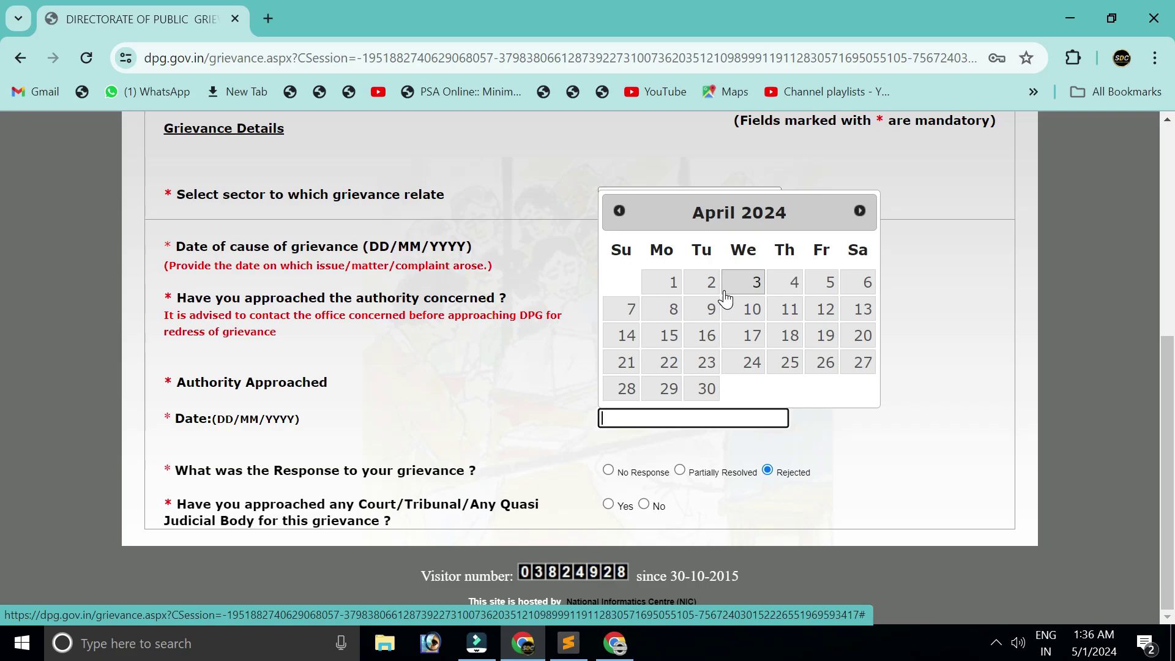
left_click(669, 335)
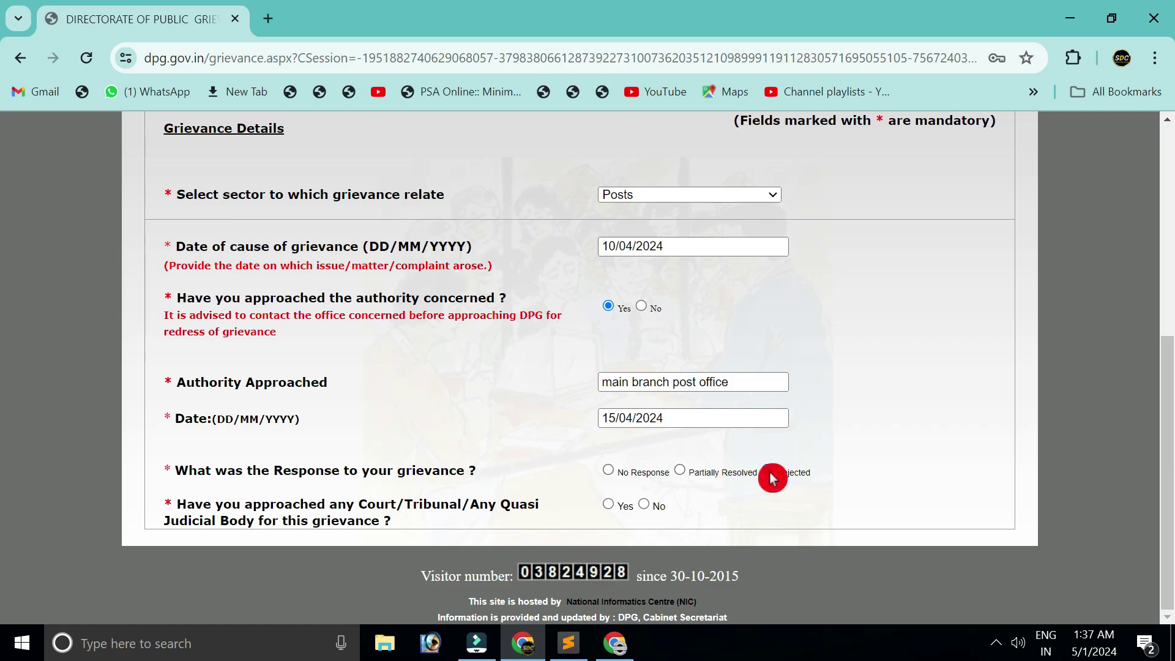
left_click(610, 471)
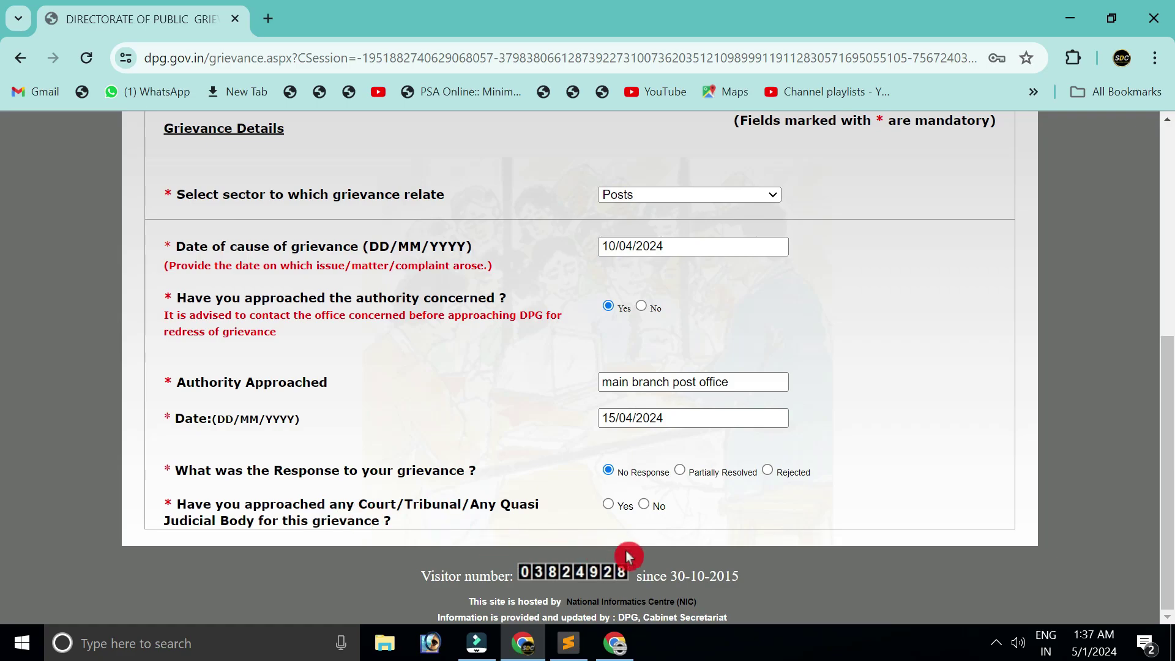
- Answer No to having approached any court or tribunal and fill in the grievance description
left_click(645, 506)
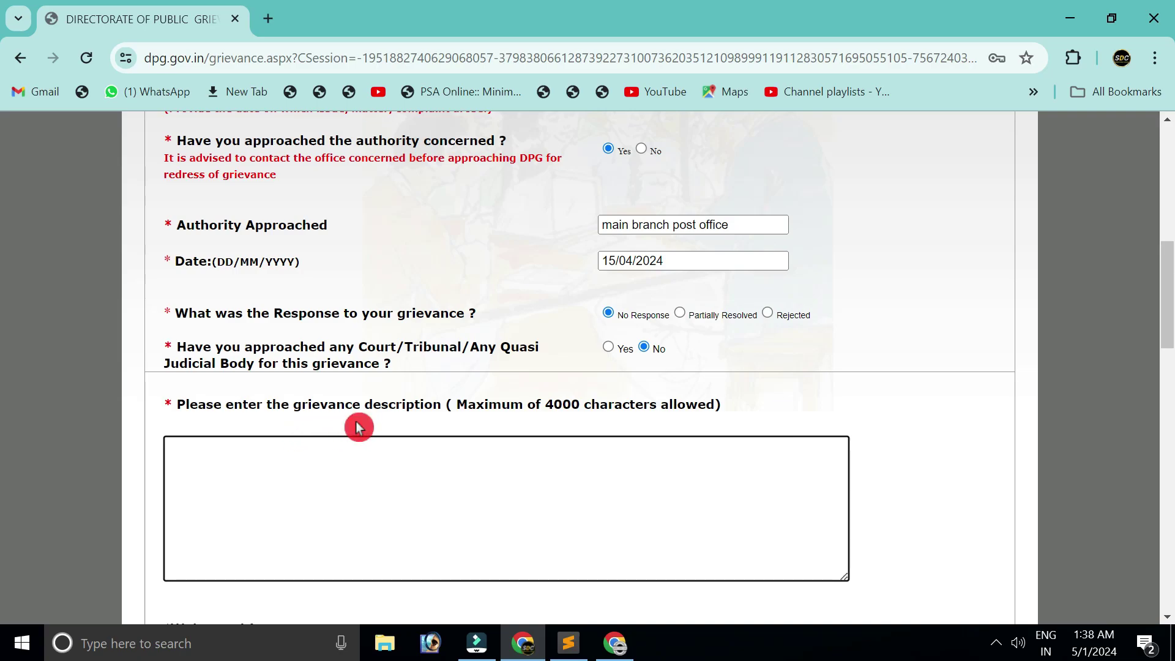
key("Tab")
left_click(229, 447)
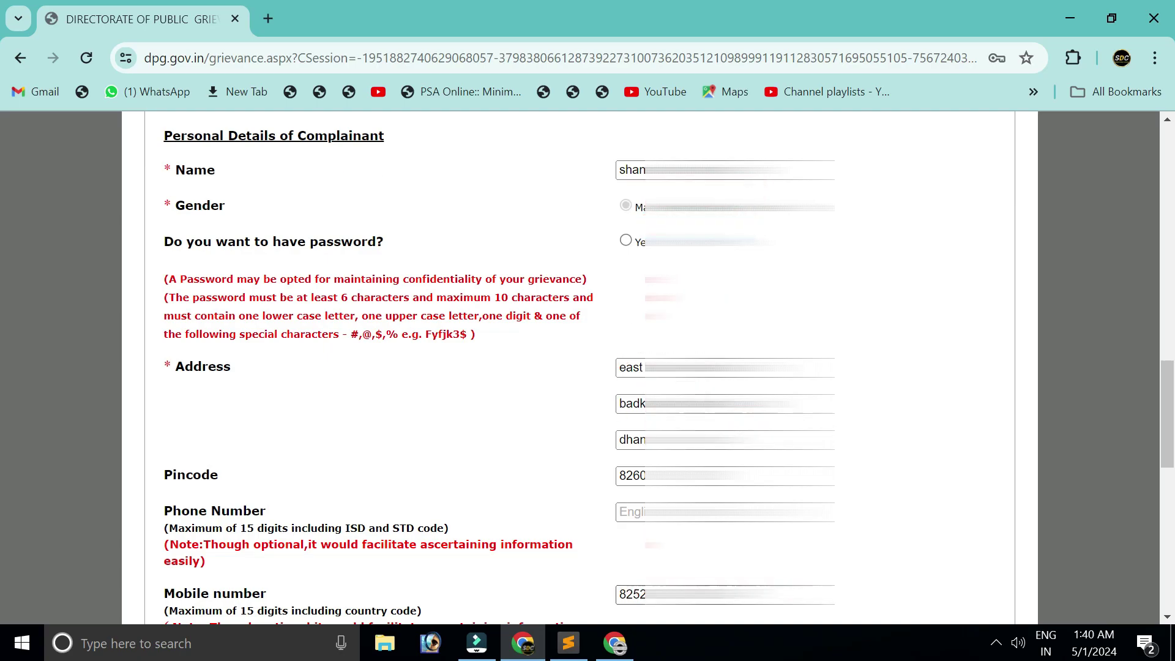
- Try to attach the file लेबर कार्ड.png to the grievance as a supporting document
scroll(429, 492, "down", 8)
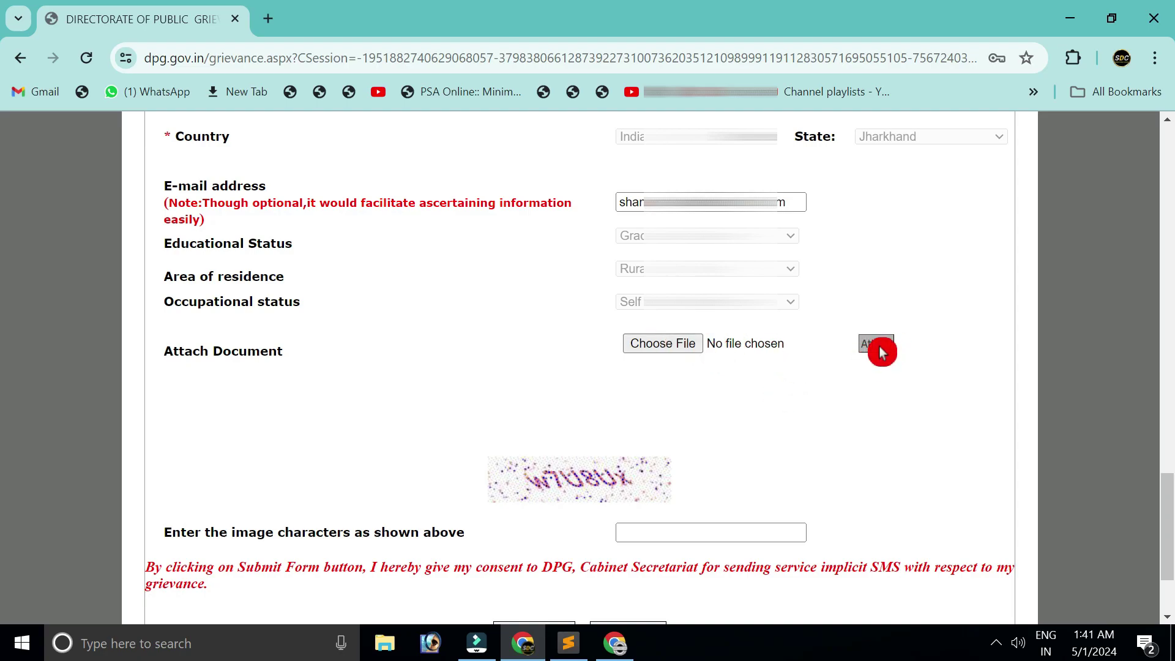
left_click(657, 344)
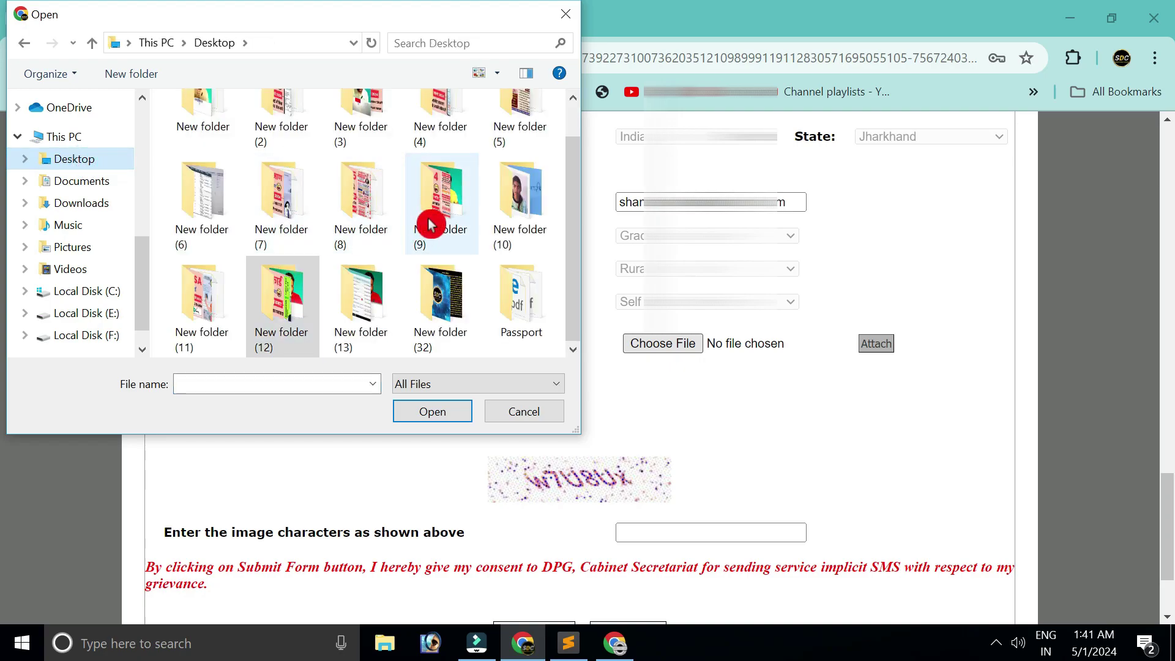
double_click(428, 220)
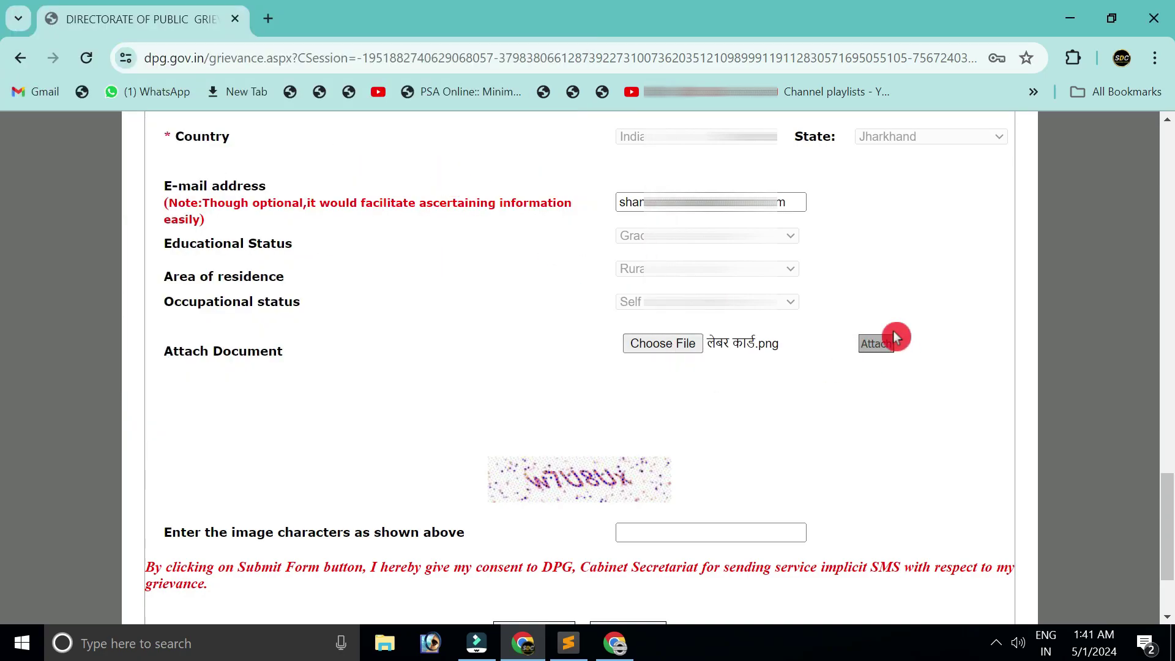
left_click(875, 353)
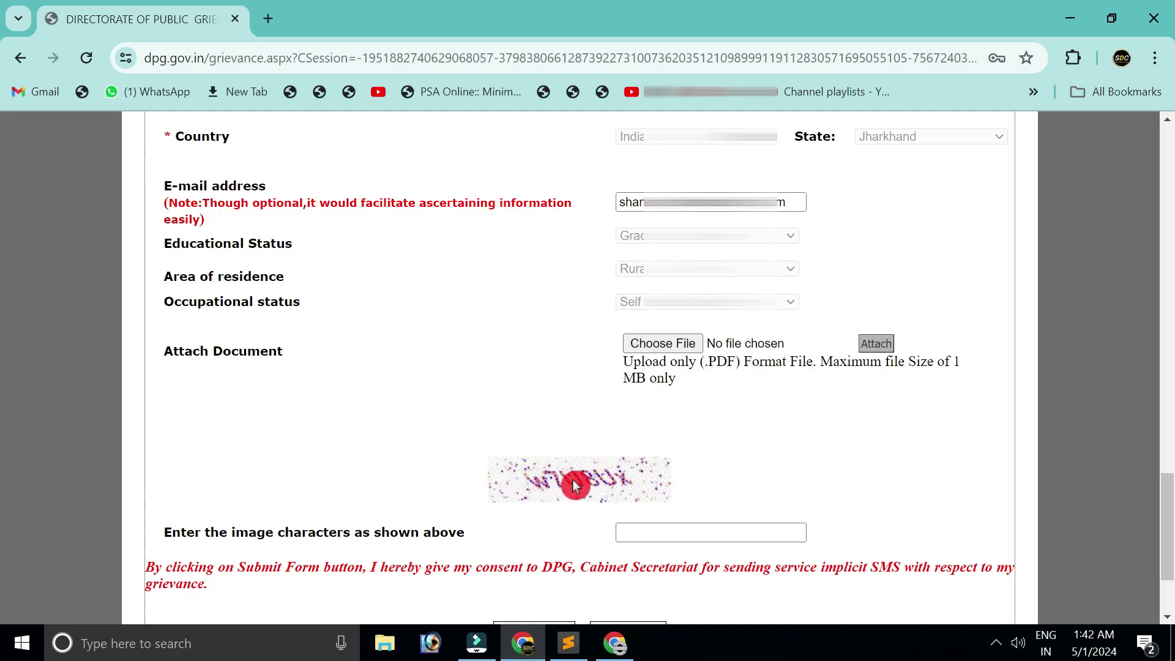
- Enter the image characters and submit the grievance registration form
left_click(662, 533)
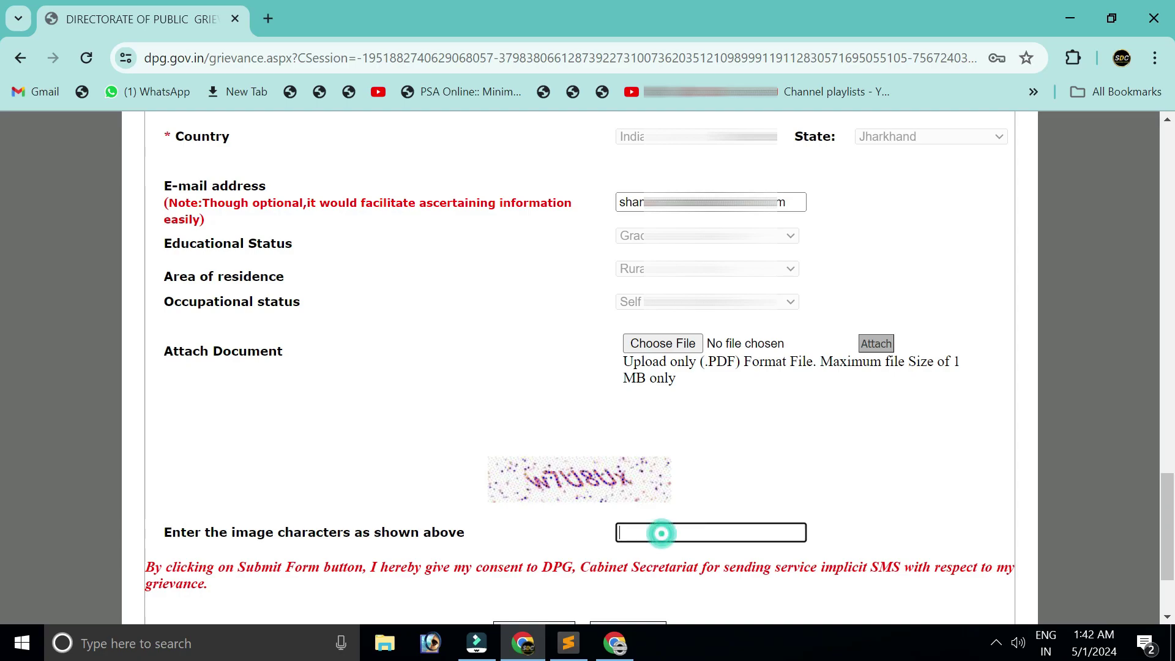
scroll(662, 533, "down", 3)
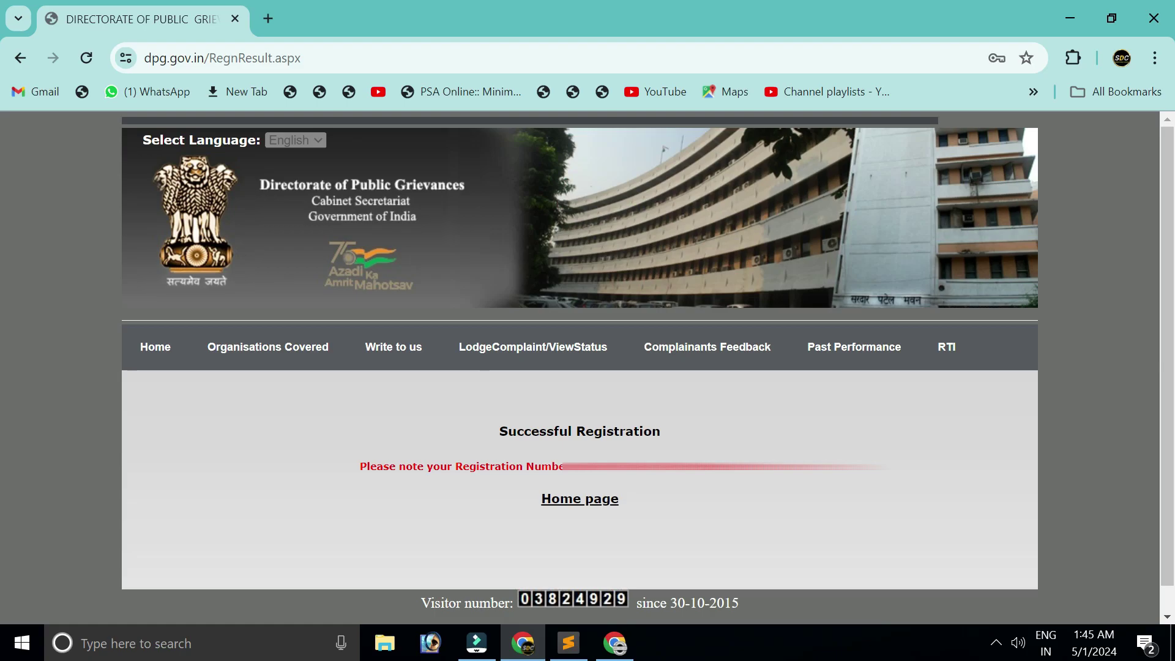
- Return from the registration result to the PGRAMS account page and open the grievance status check
left_click(461, 453)
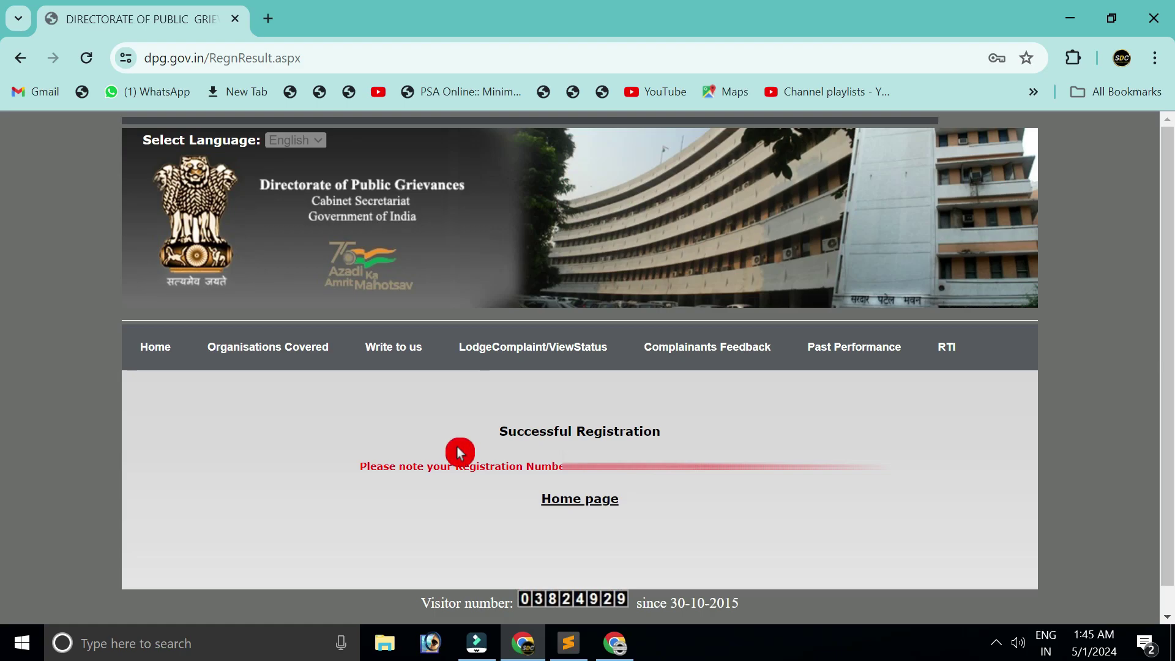
left_click(497, 359)
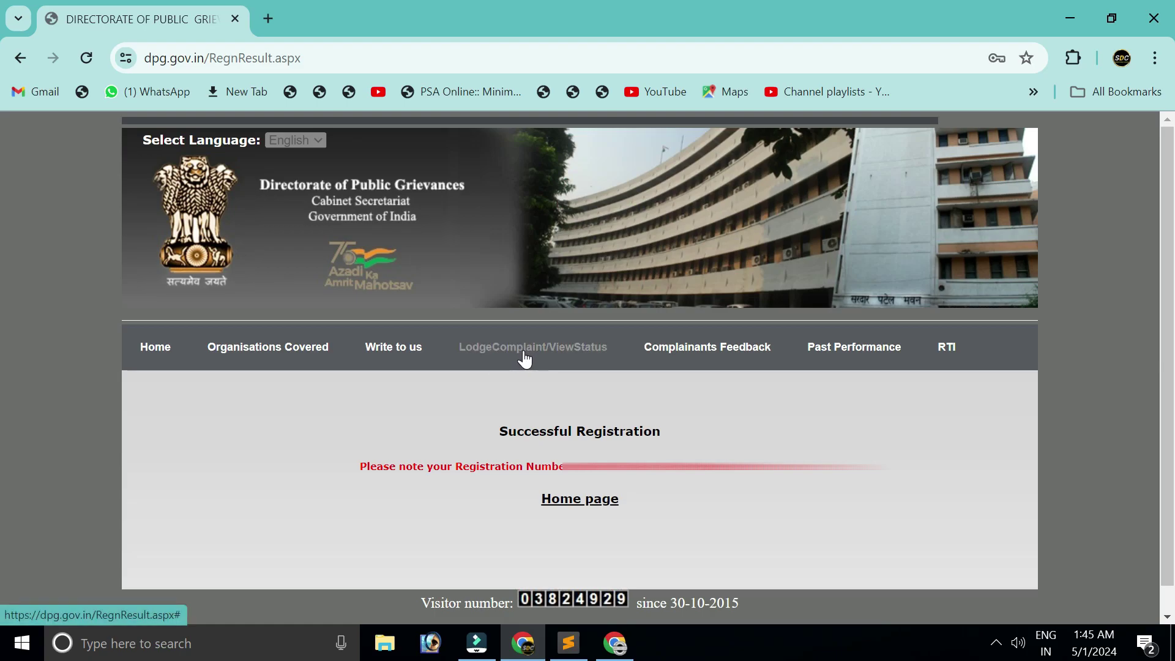
left_click(567, 476)
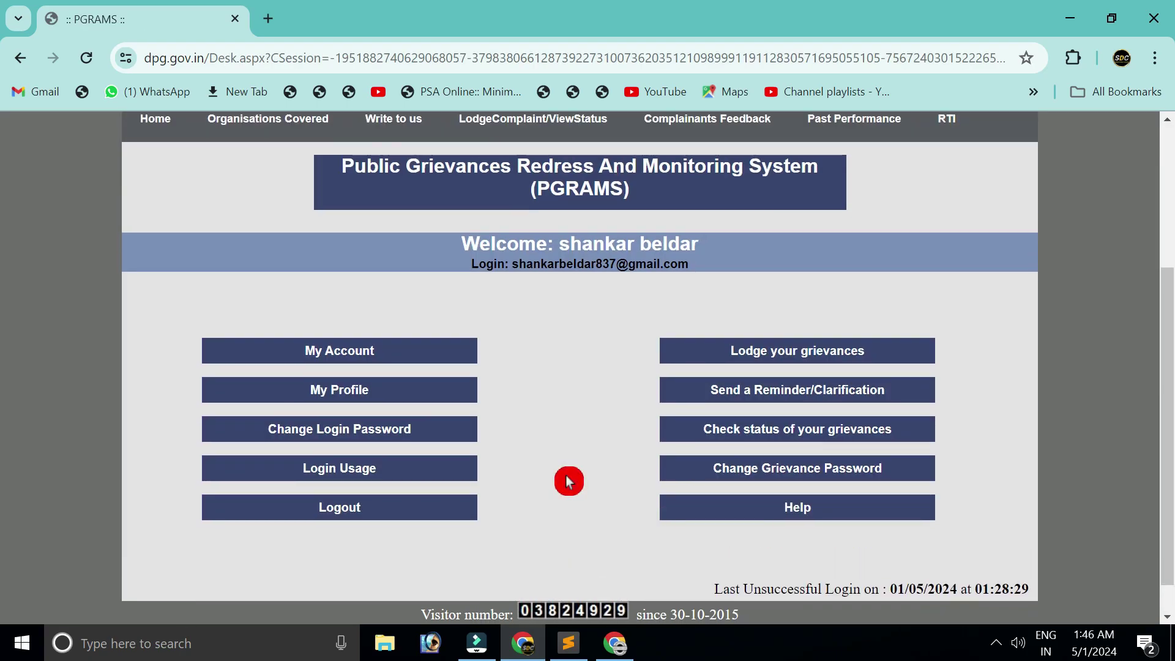
left_click(670, 463)
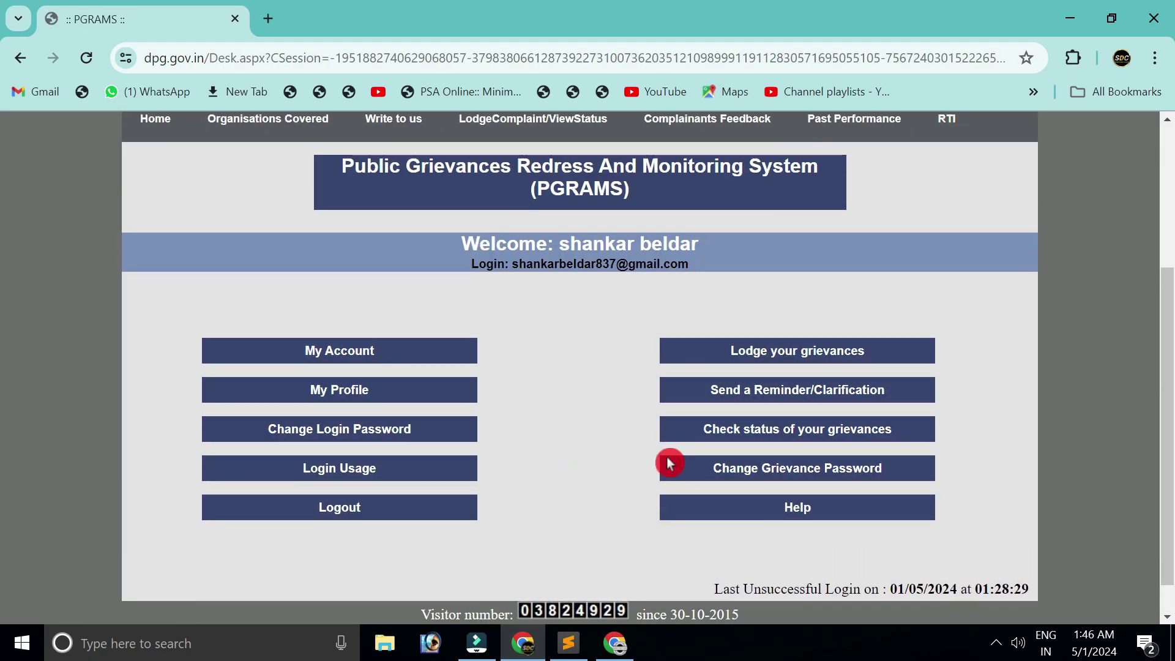
left_click(781, 436)
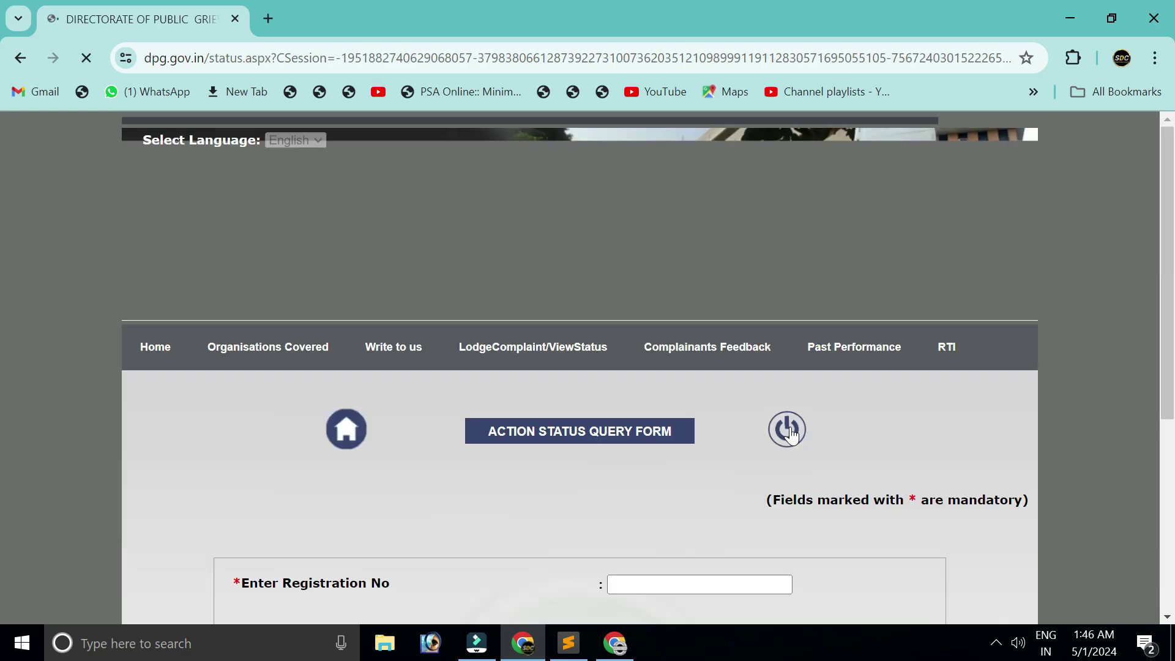
- Query the grievance's action status with its registration number and the image code
left_click(666, 501)
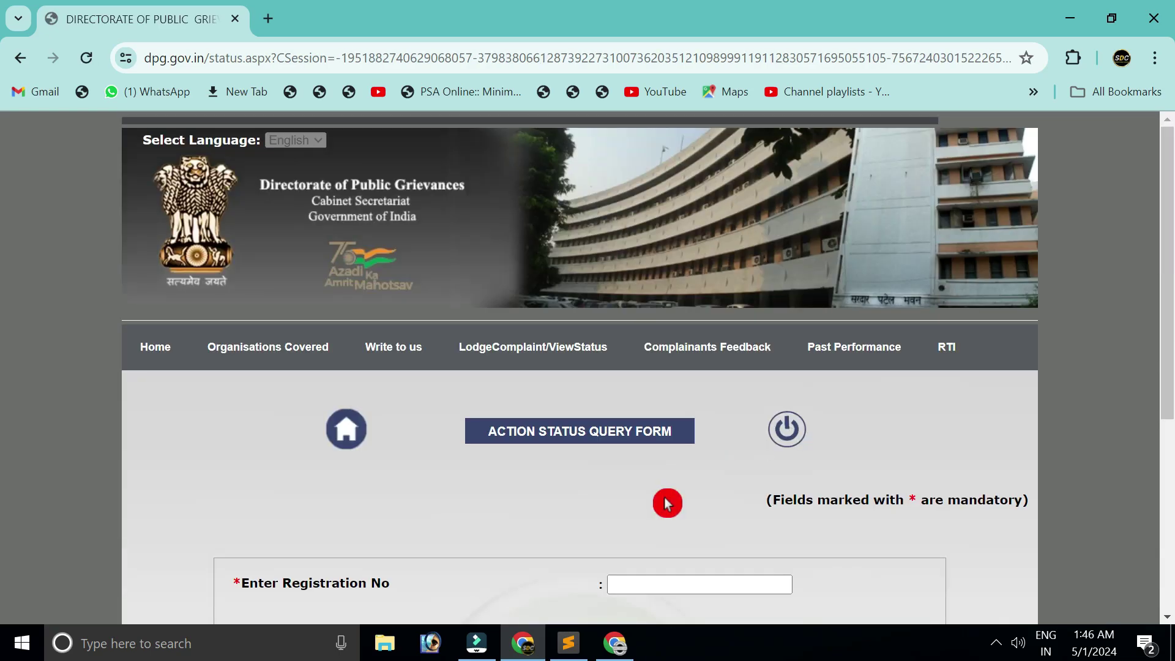
scroll(666, 501, "down", 4)
left_click(637, 323)
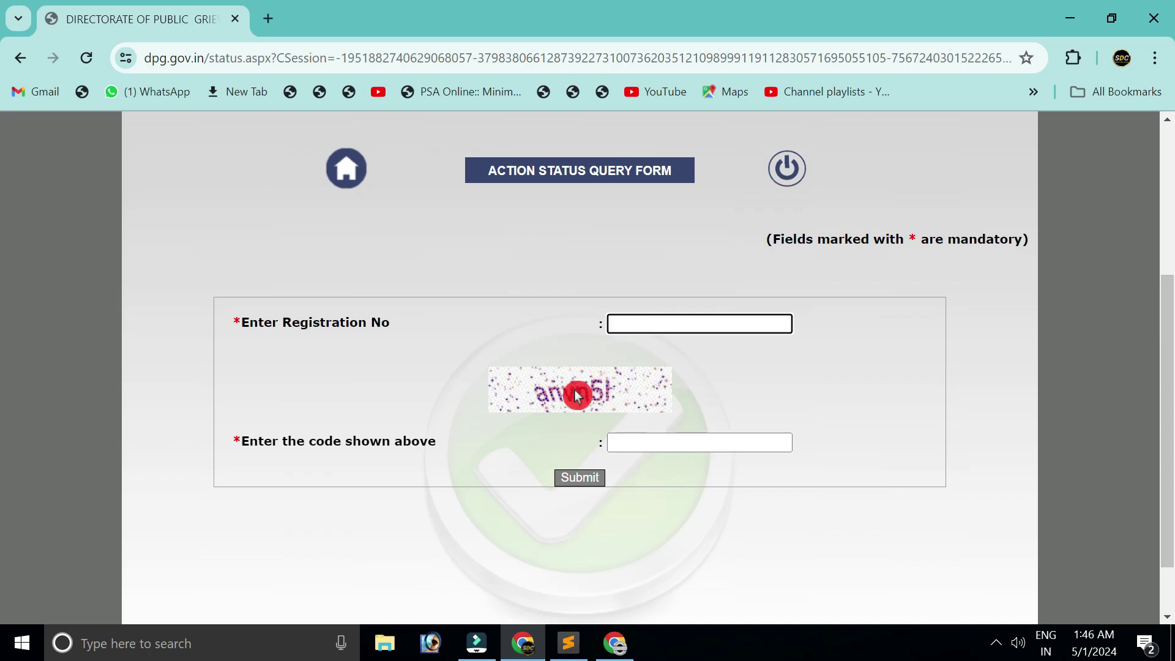
left_click(634, 442)
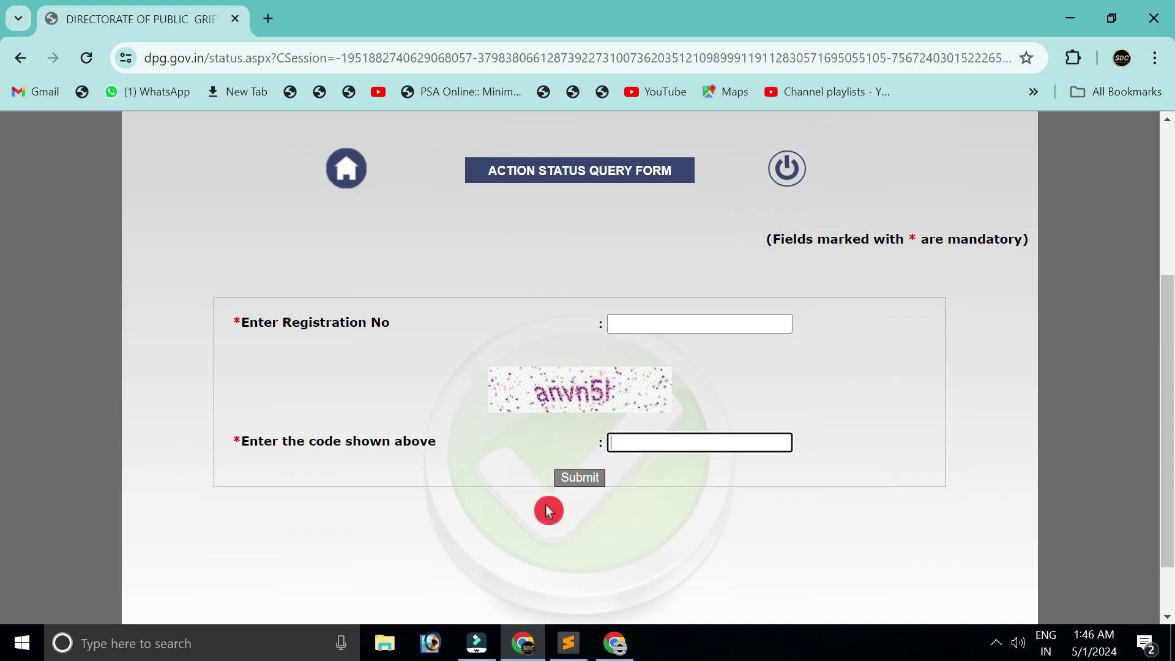
left_click(581, 477)
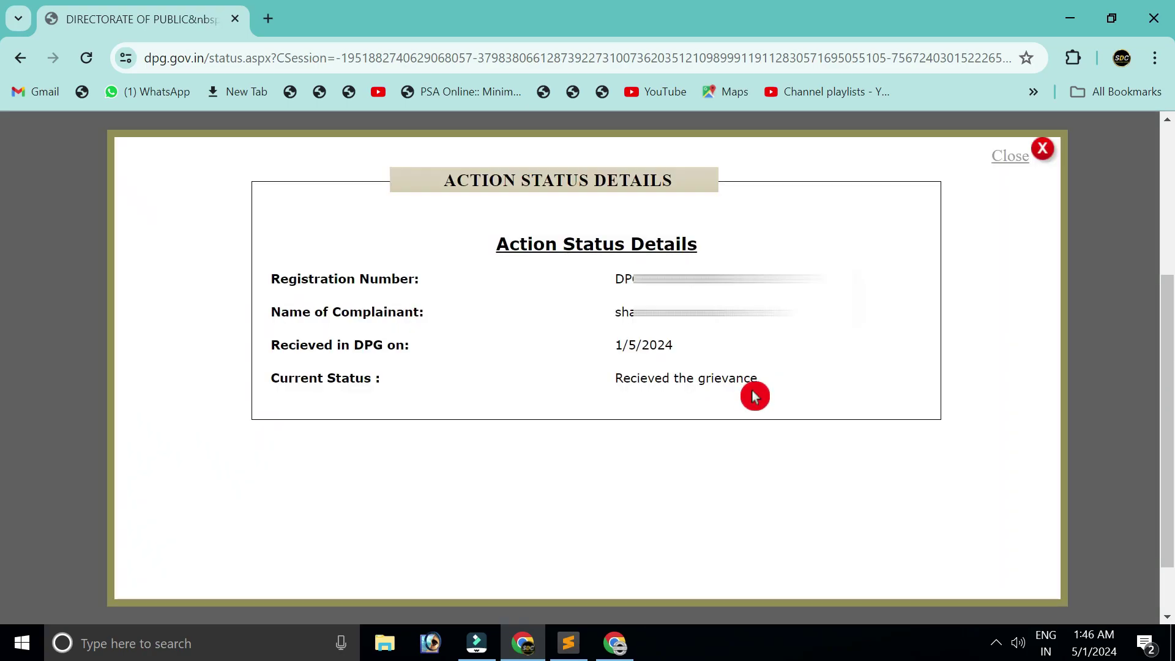
- Leave the action status details and return to the portal's home page
left_click(696, 412)
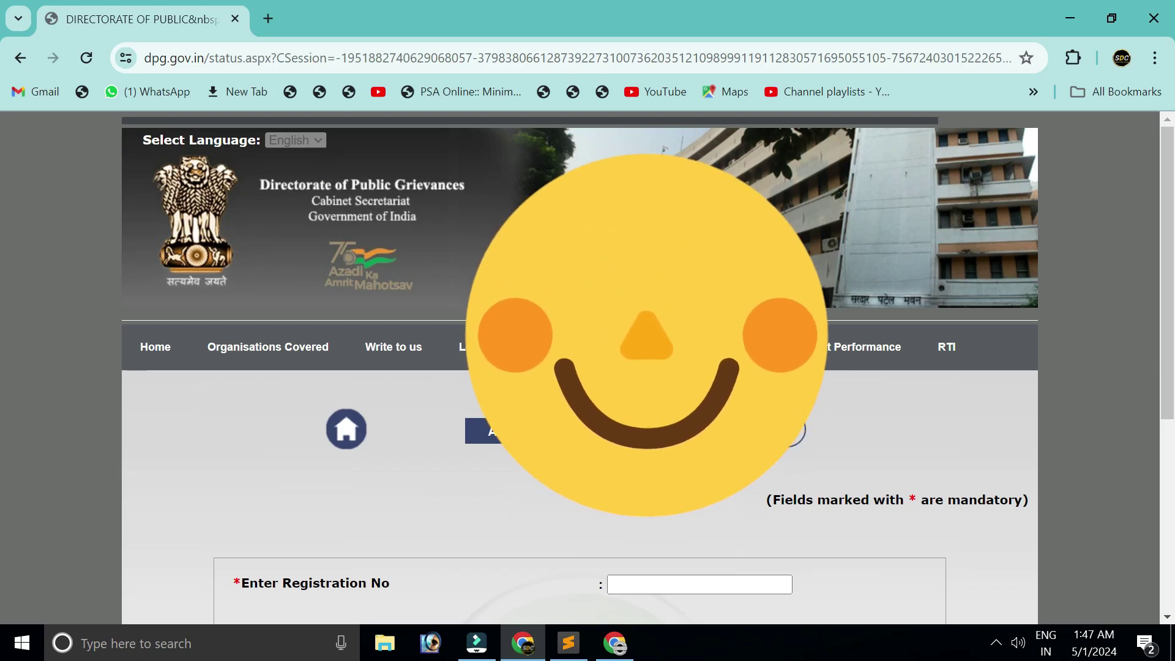
left_click(591, 374)
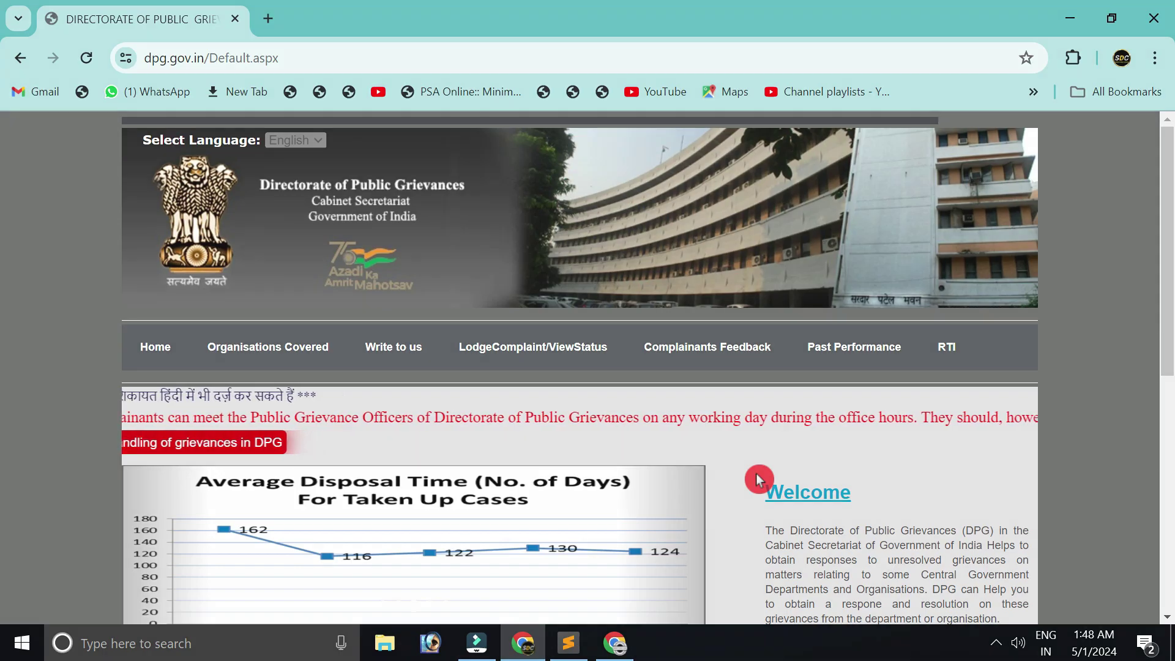